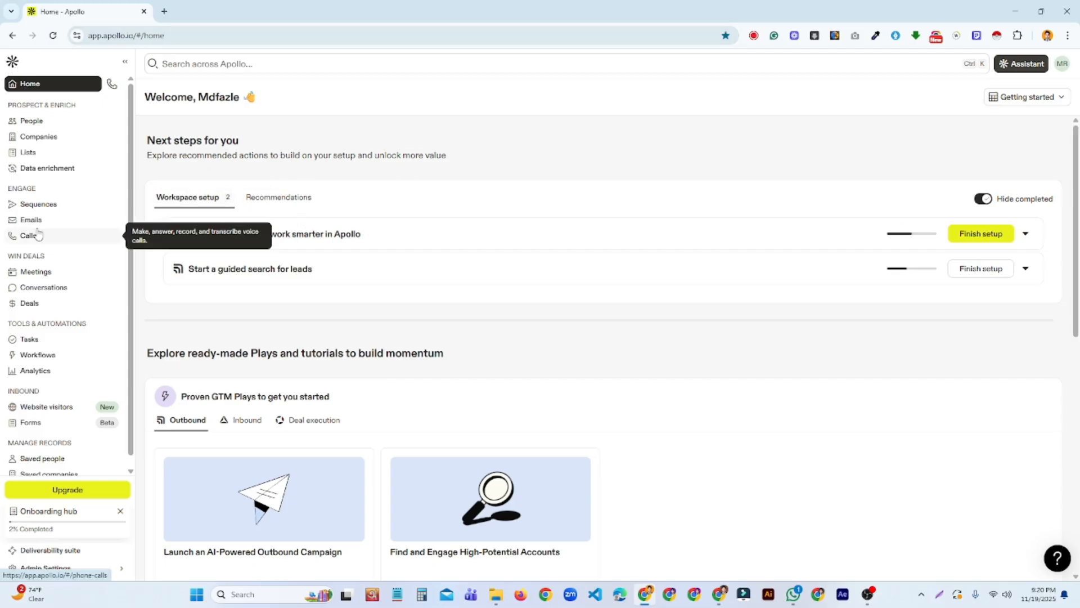
Step: Open the people search and include the job title "founder" in the Job Titles filter
left_click(48, 124)
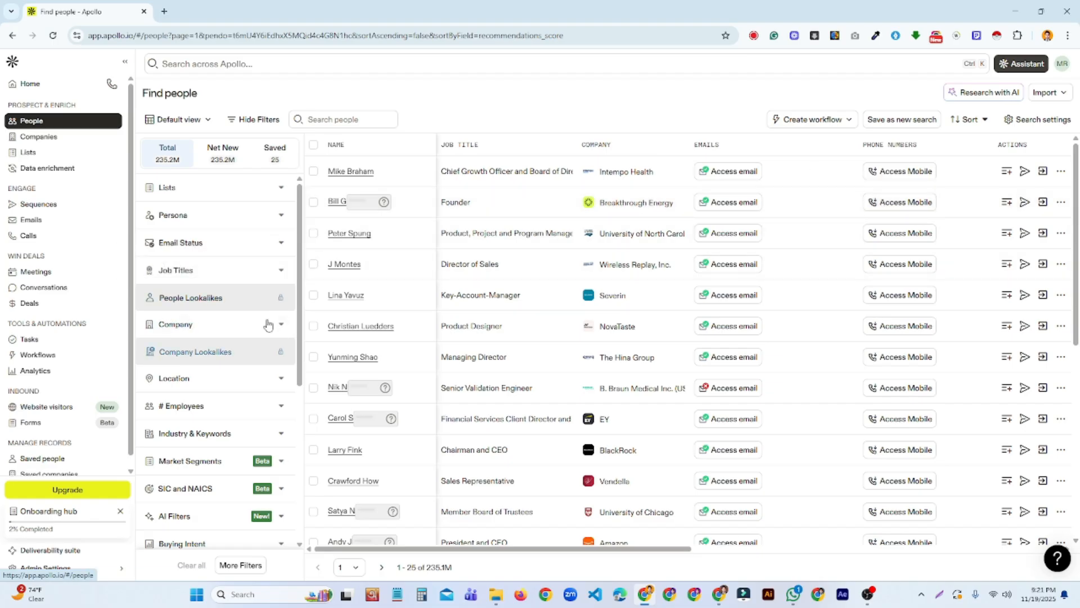
left_click(277, 273)
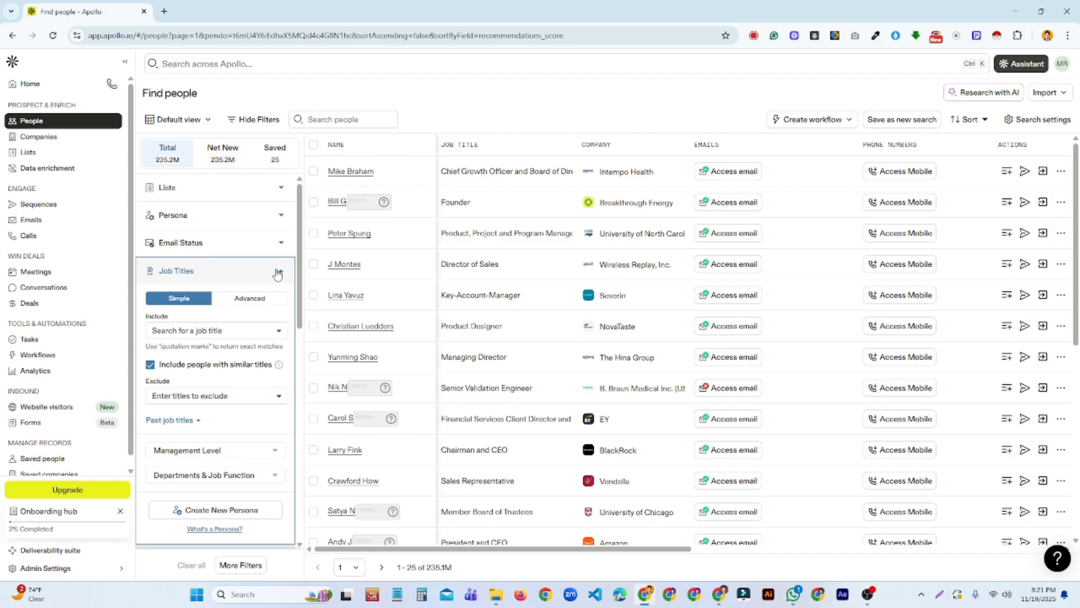
left_click(249, 329)
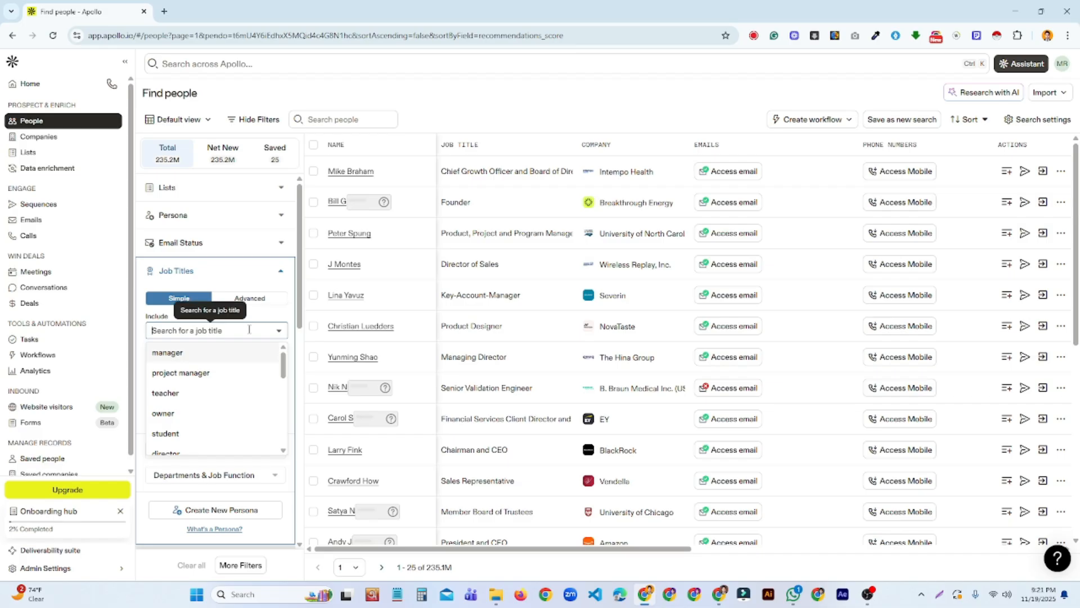
type("fo")
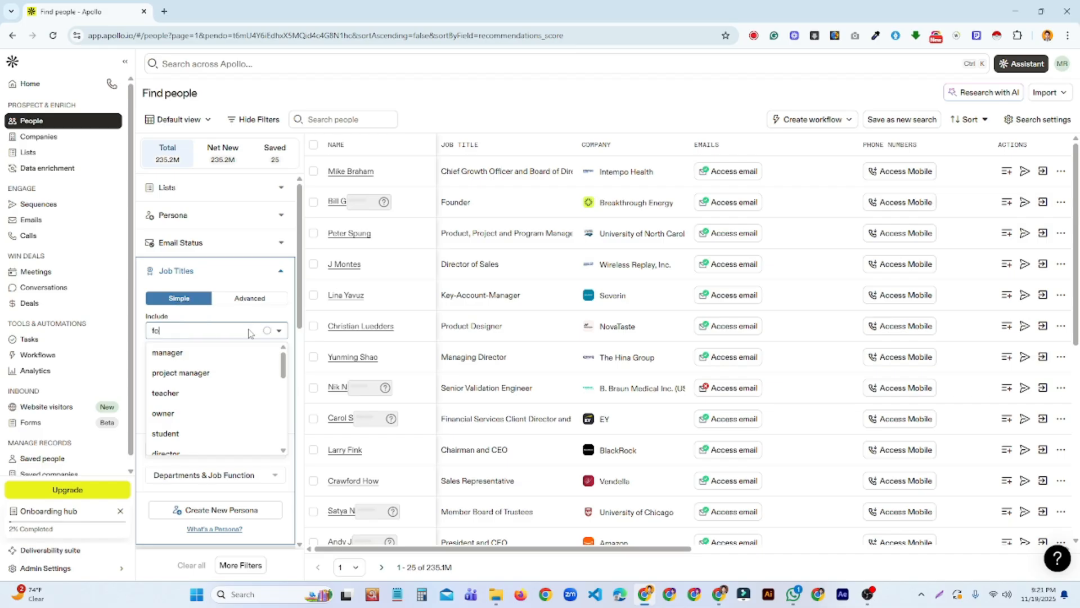
type("un")
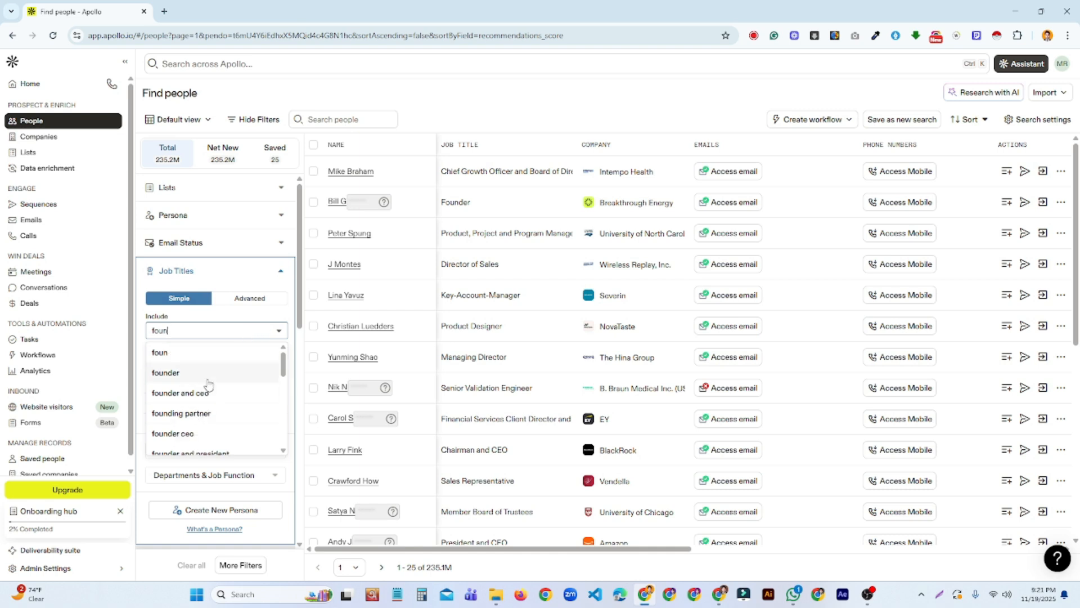
left_click(204, 375)
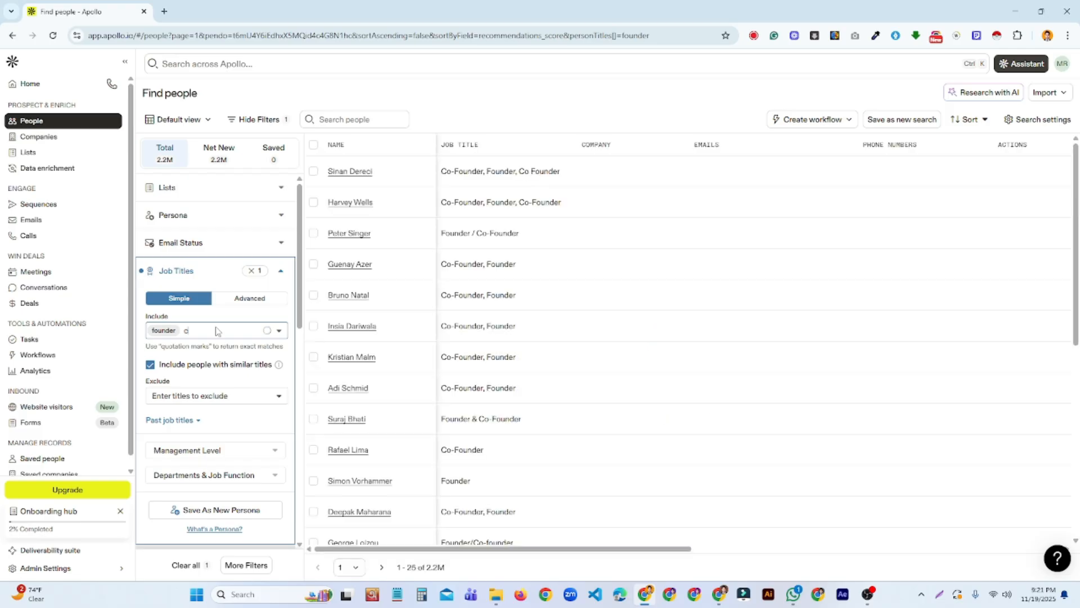
Step: Add "ceo president" and "ceo" to the included job titles
type("ceo")
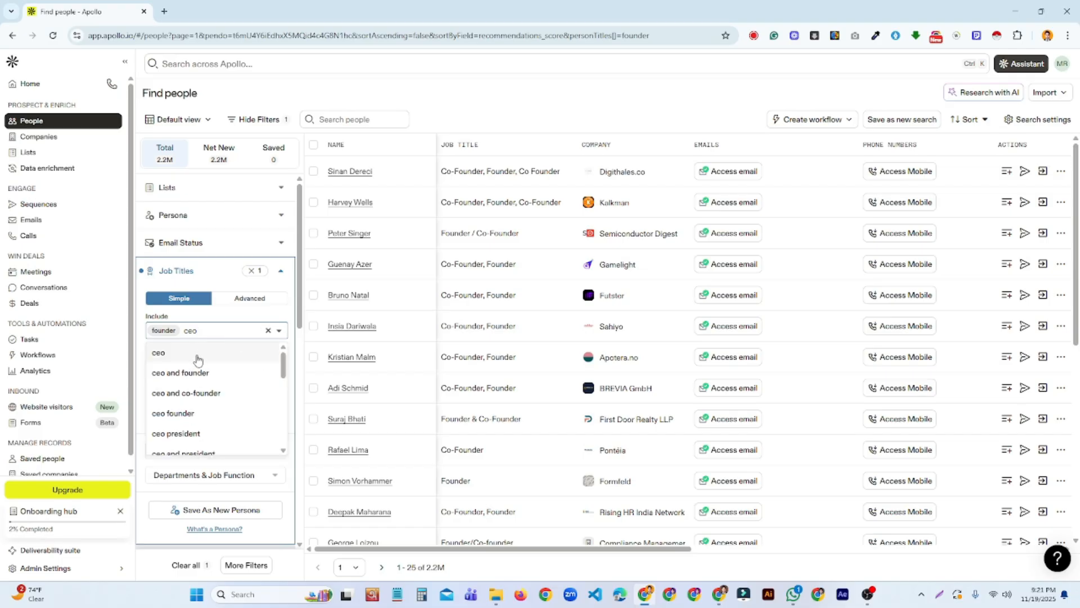
left_click(202, 434)
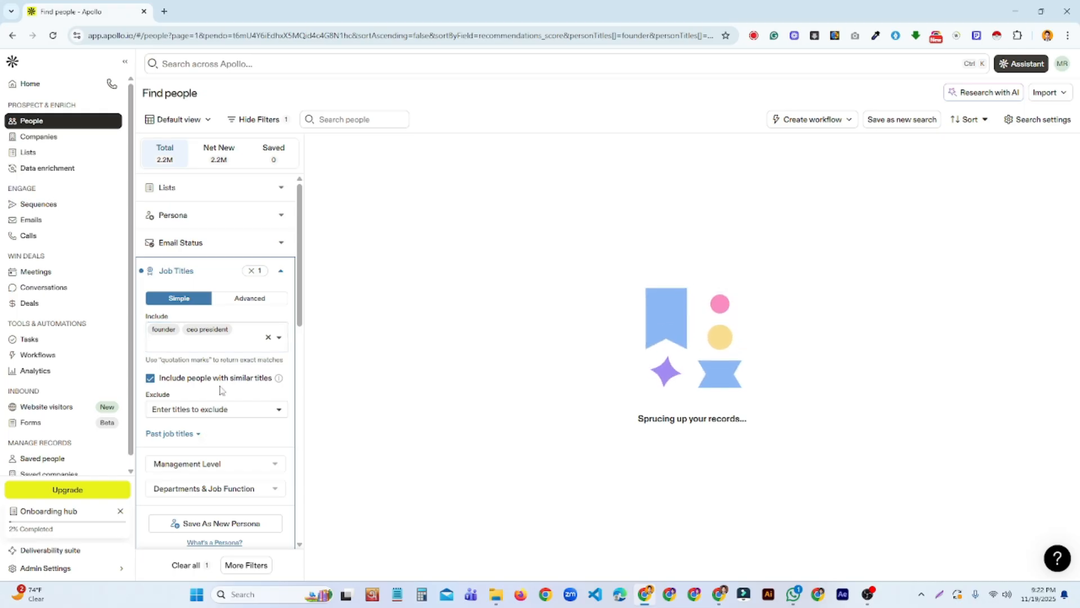
type("ceo")
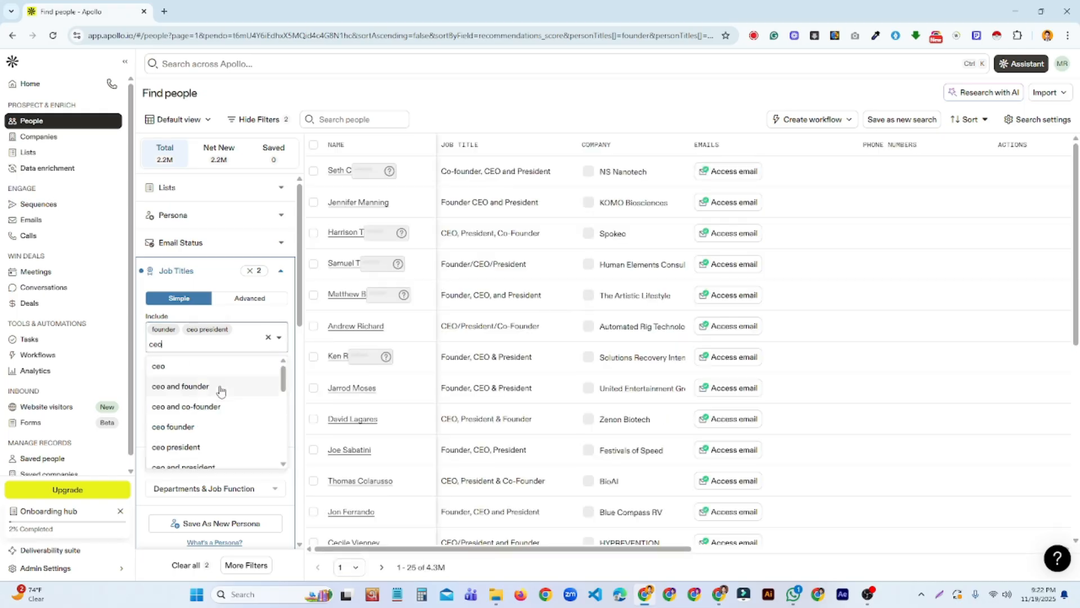
key("Return")
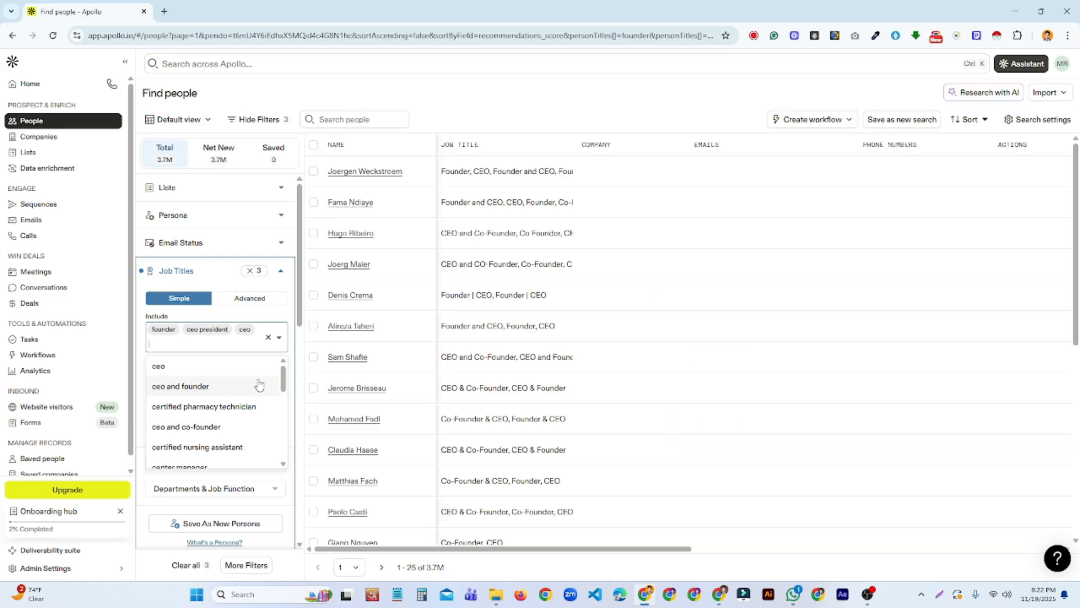
type("c")
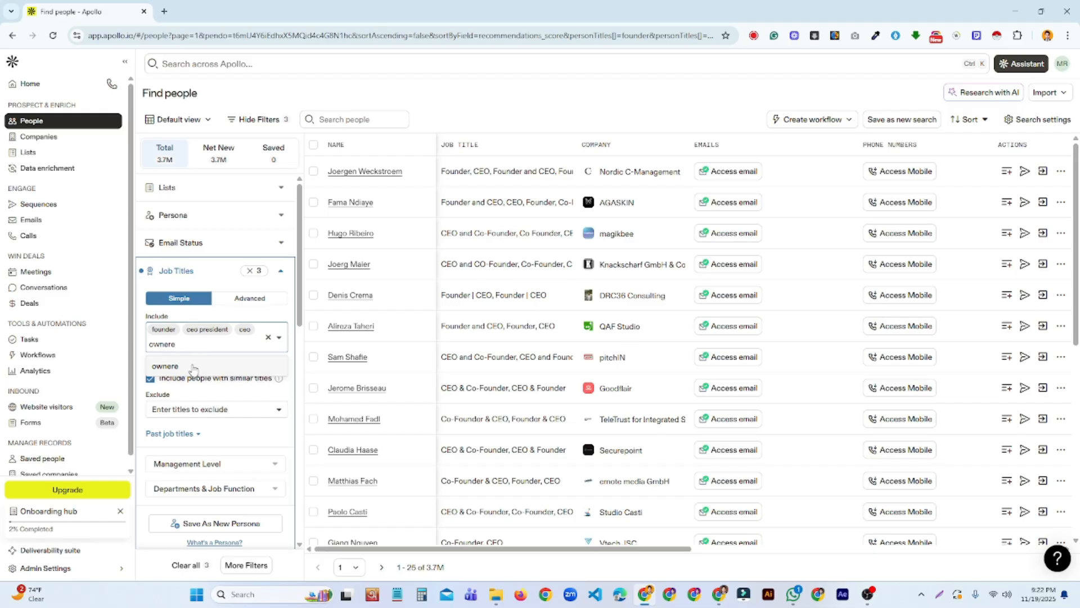
left_click(193, 368)
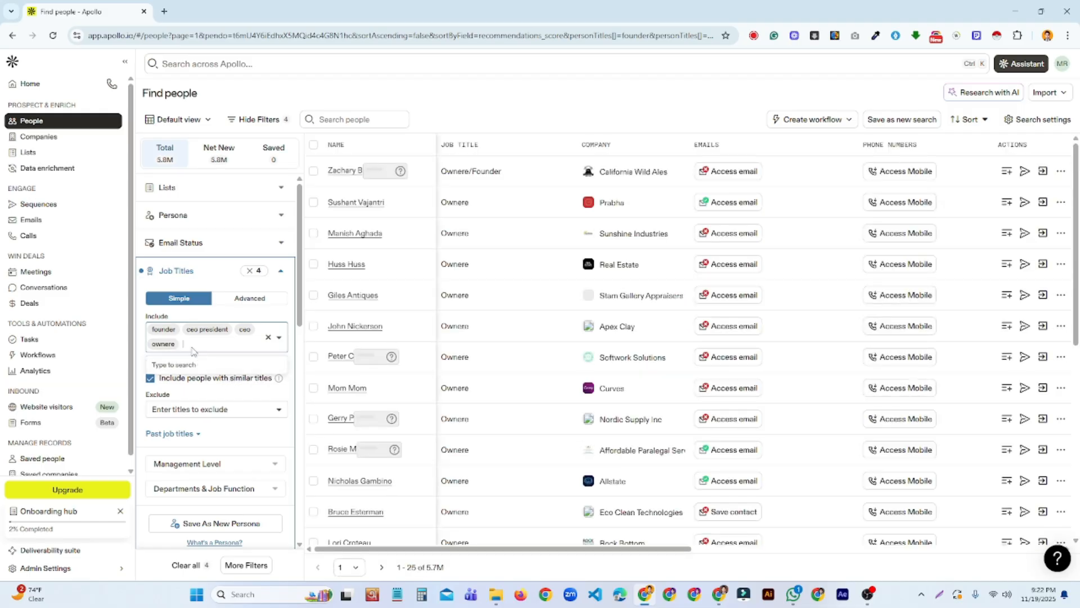
key("BackSpace")
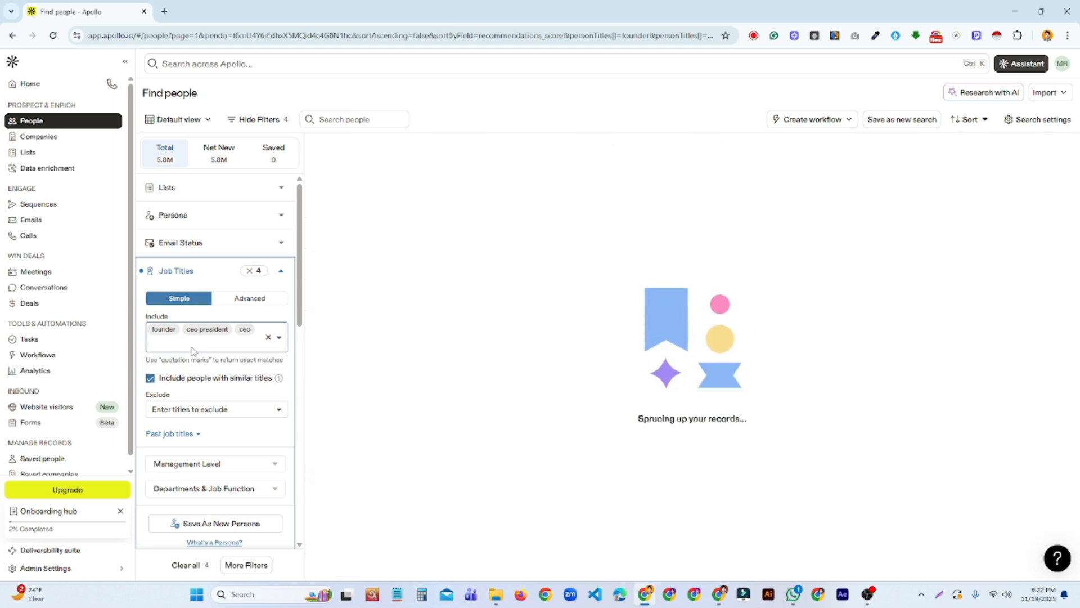
Step: Add "owner" and "hr executive" to the included job titles and collapse the Job Titles filter
type("own")
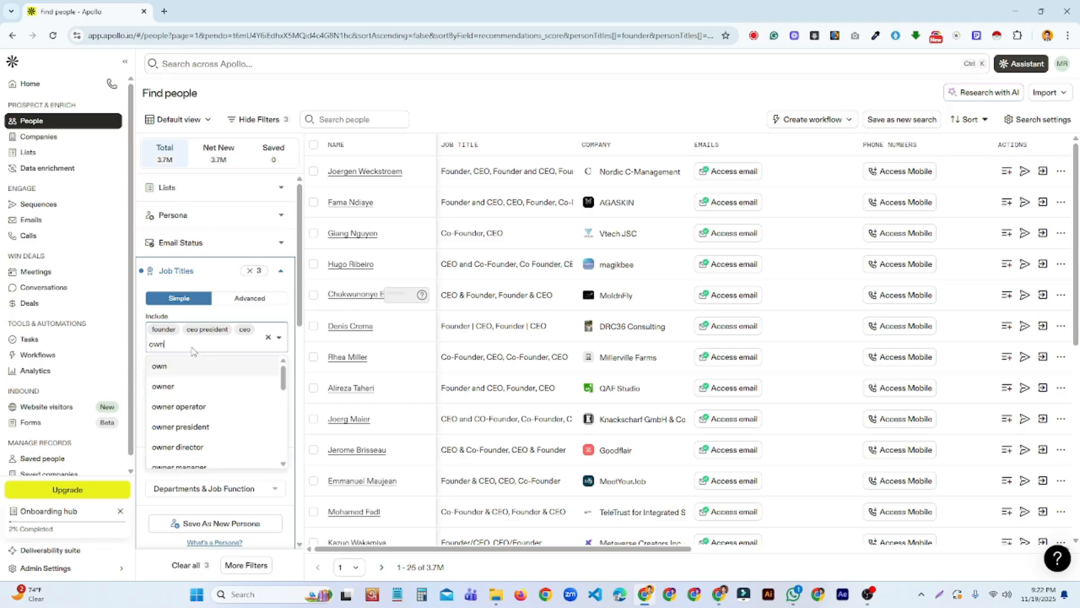
left_click(180, 388)
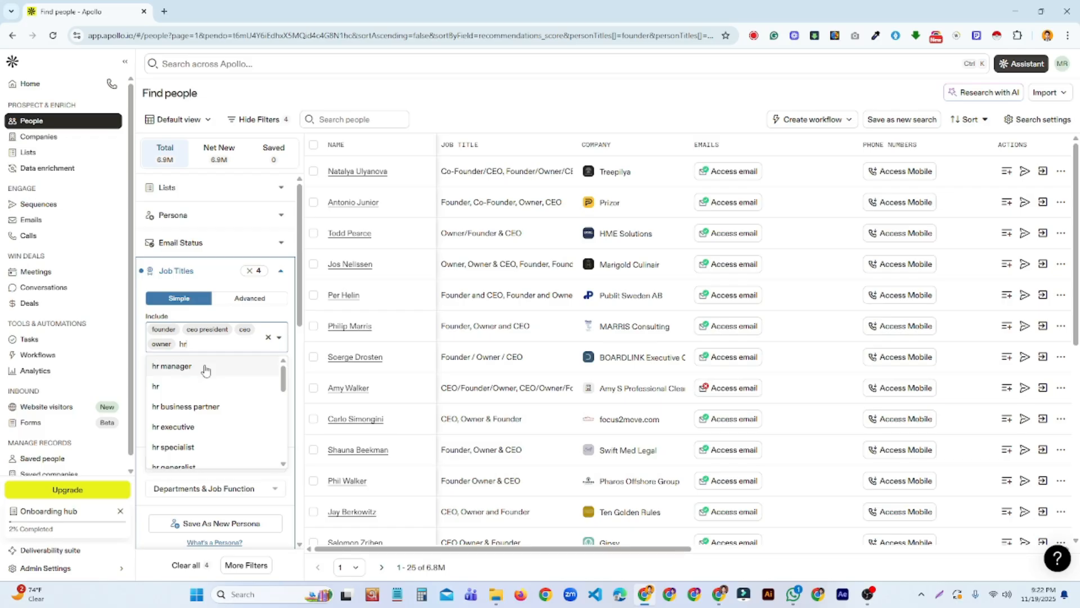
left_click(200, 428)
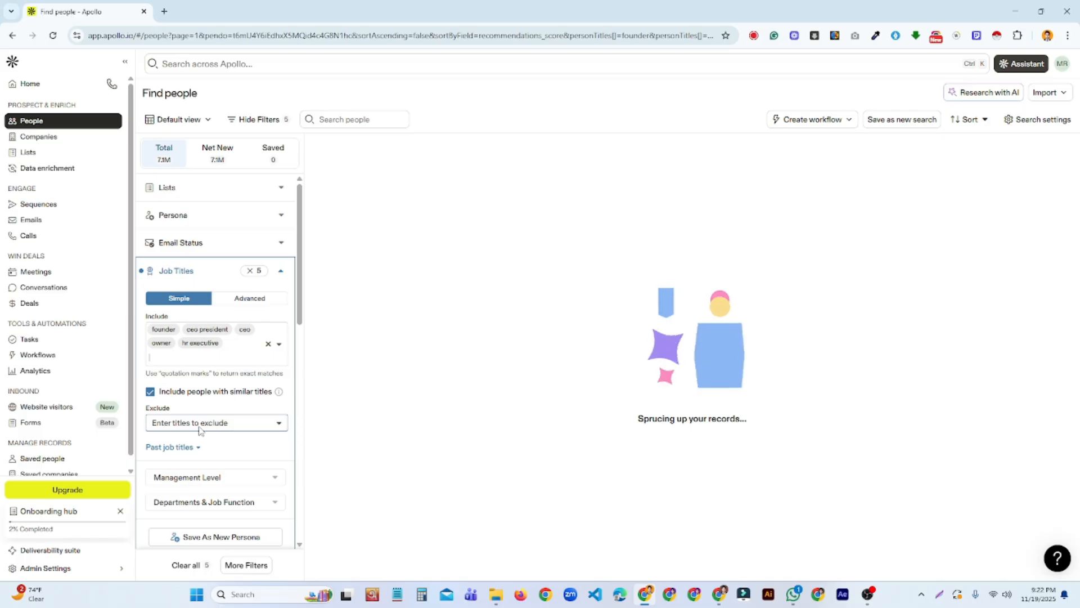
left_click(283, 273)
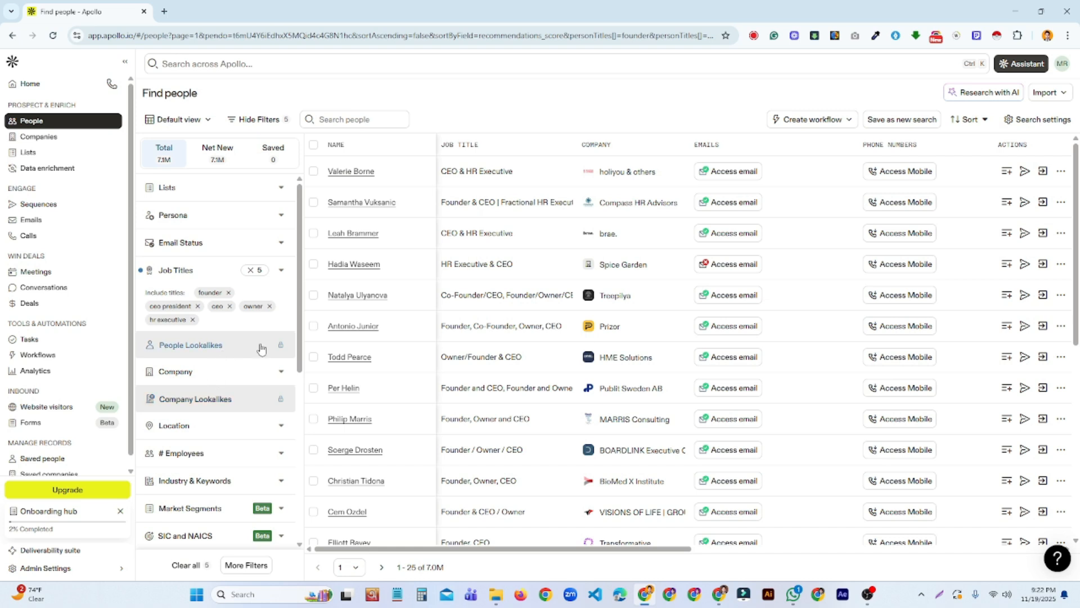
Step: Filter the people by the company Real Estate UK using the "Is any of" condition, and collapse the Company filter
left_click(281, 377)
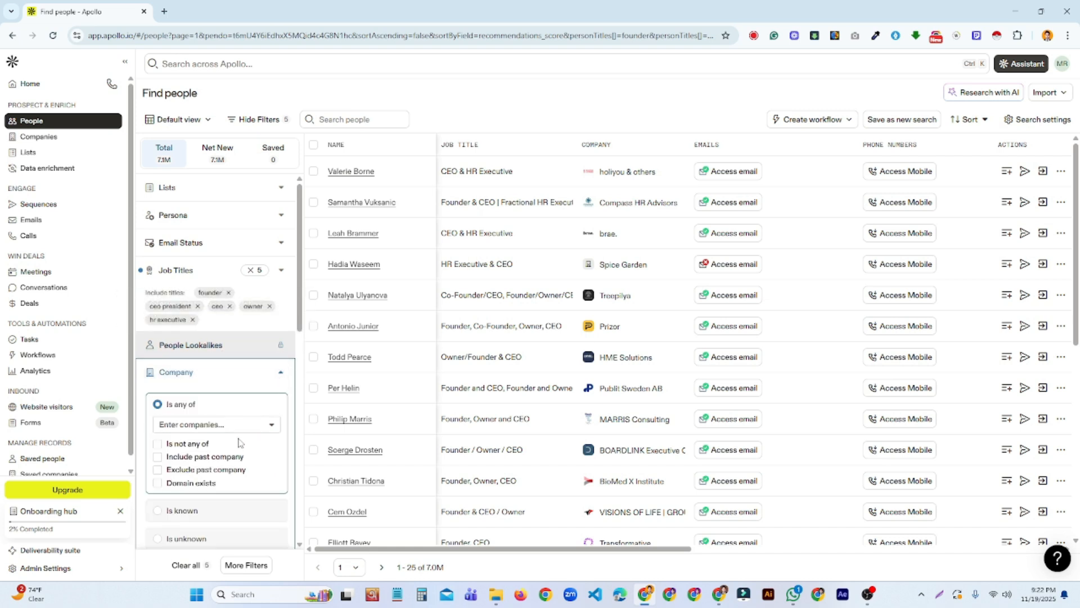
scroll(241, 437, "down", 3)
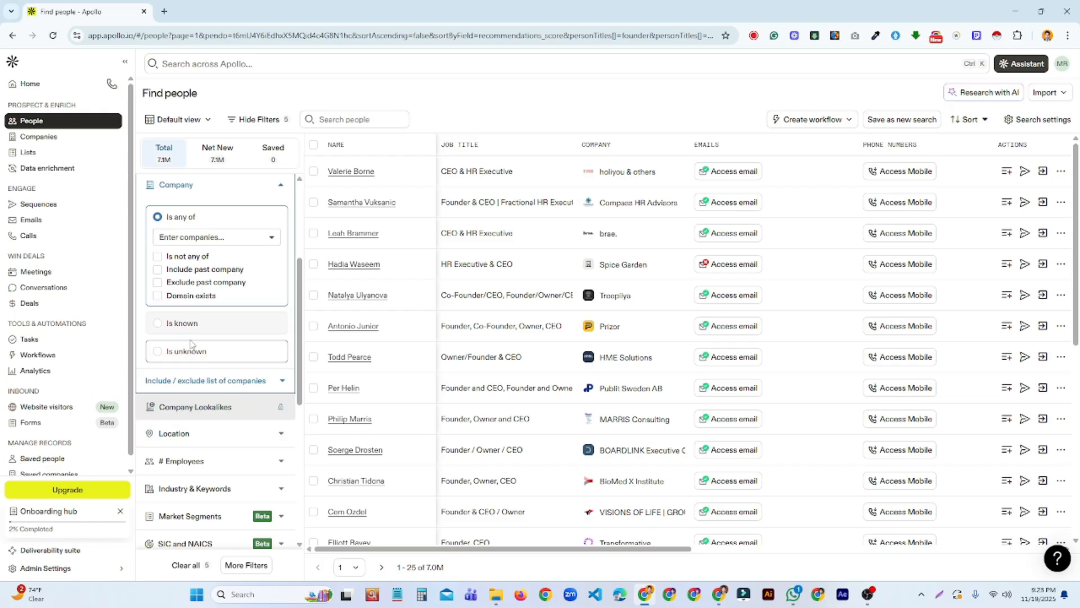
left_click(259, 237)
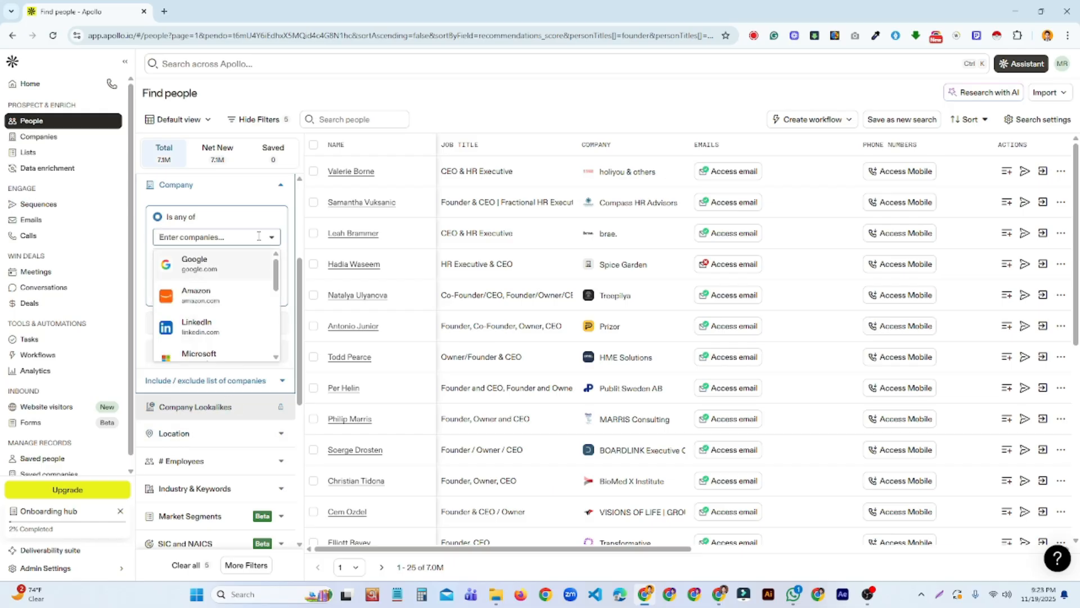
type("real")
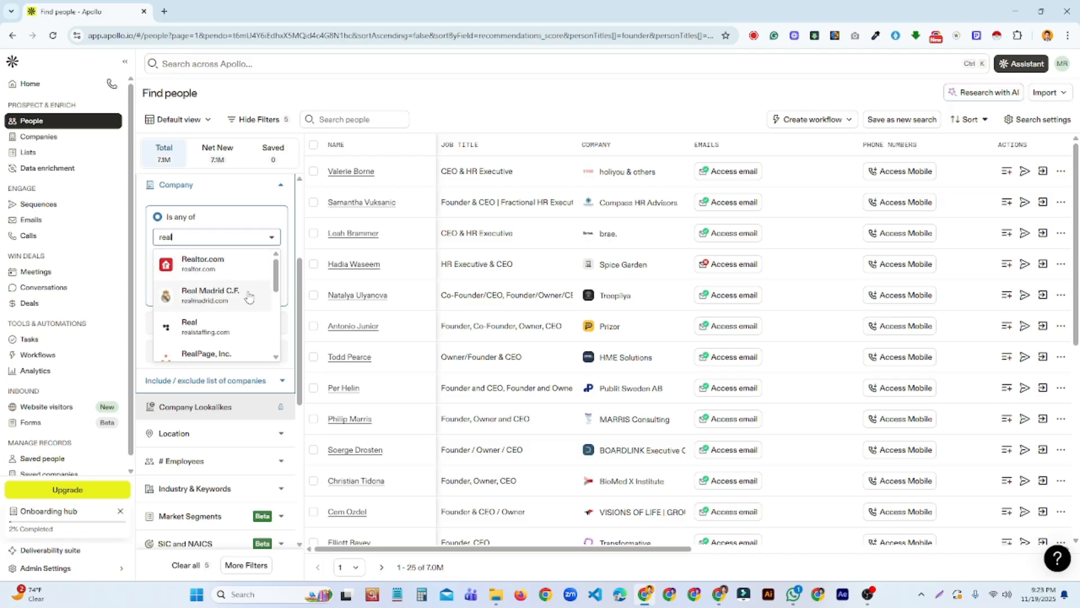
scroll(231, 318, "down", 3)
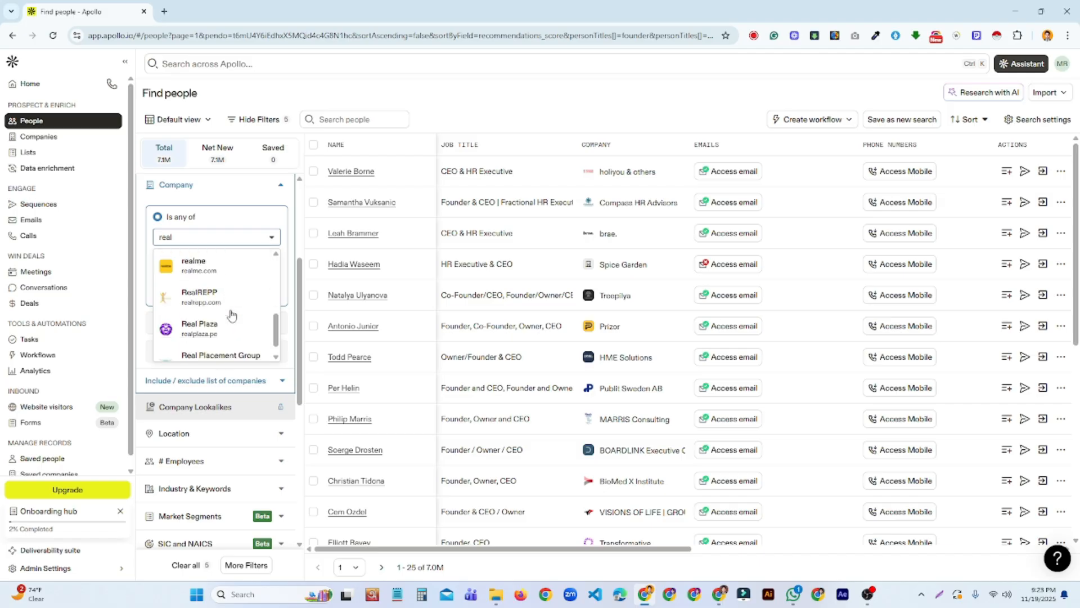
scroll(230, 301, "down", 1)
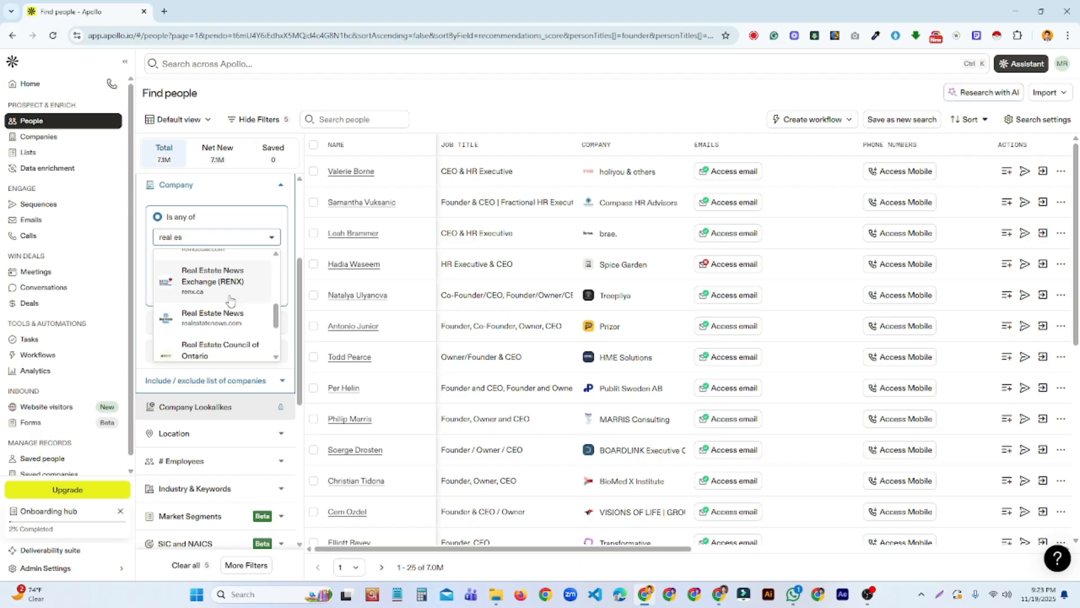
scroll(233, 314, "down", 2)
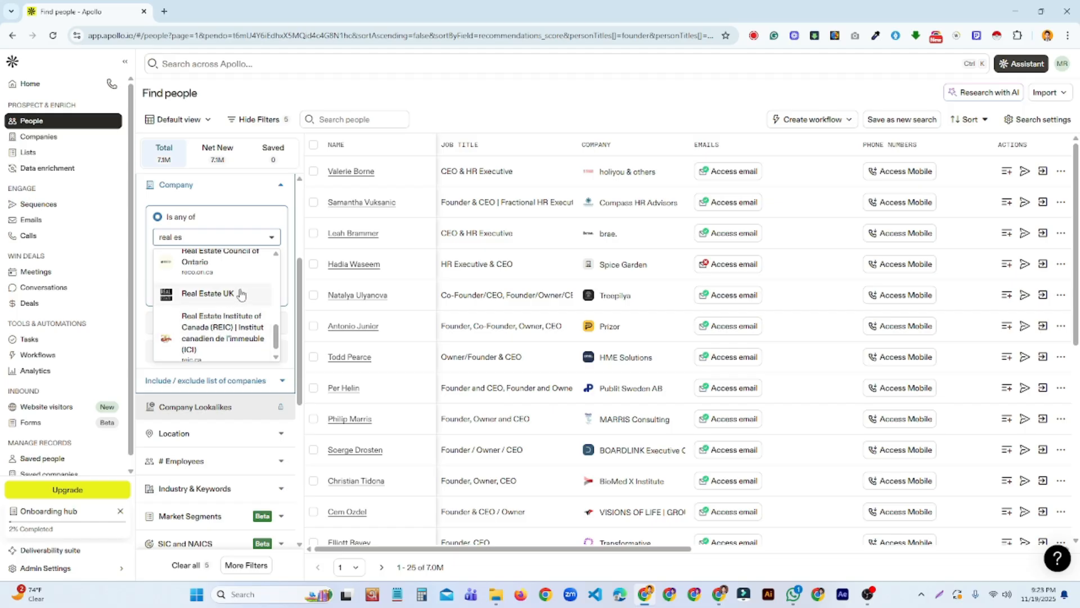
left_click(242, 294)
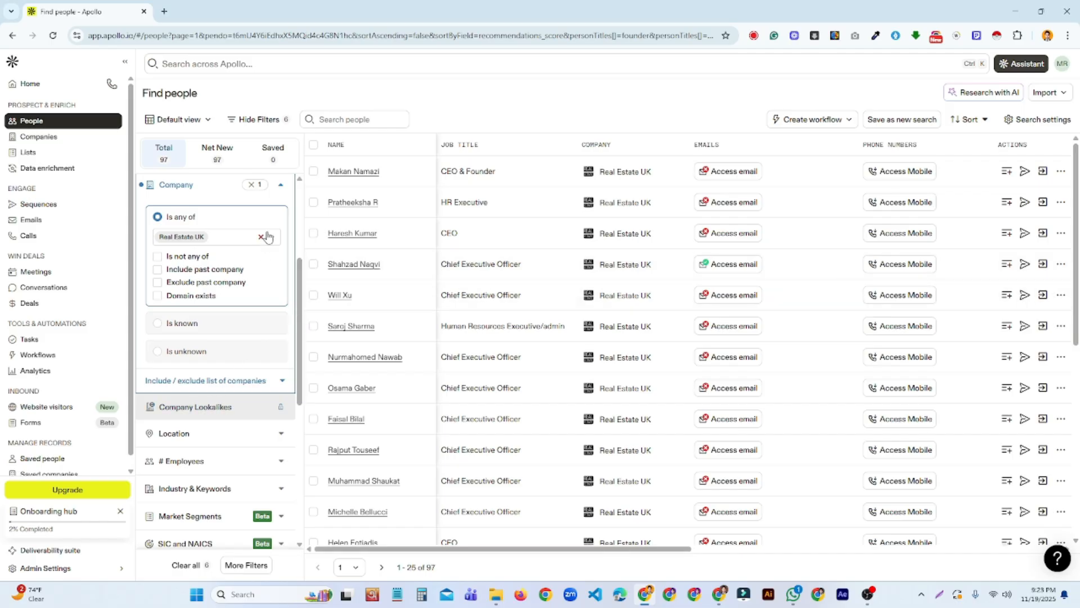
left_click(280, 184)
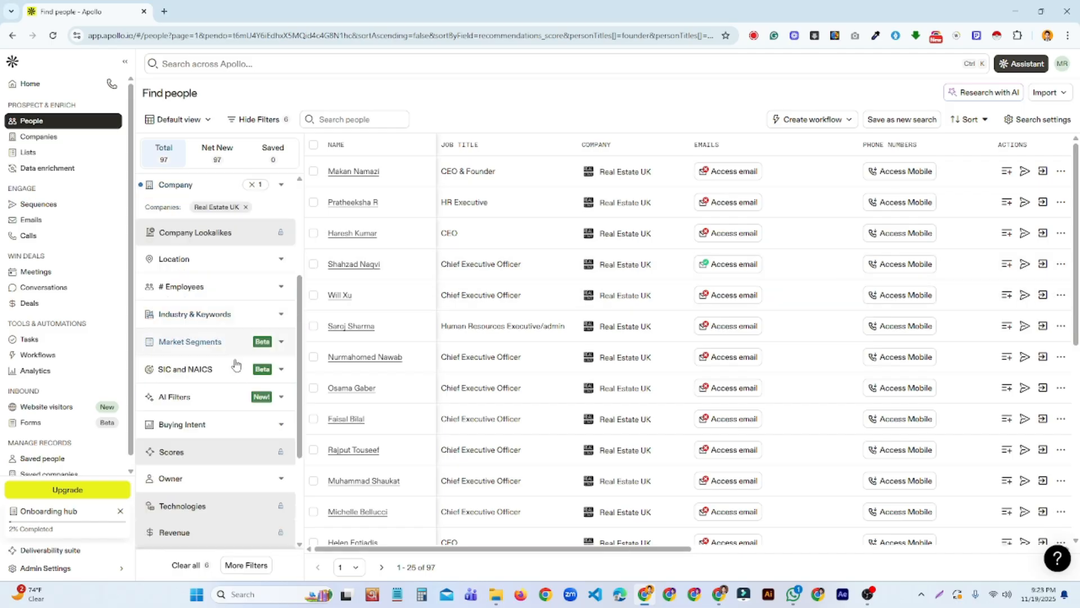
Step: Try to filter the contacts by the location "uk"
left_click(276, 260)
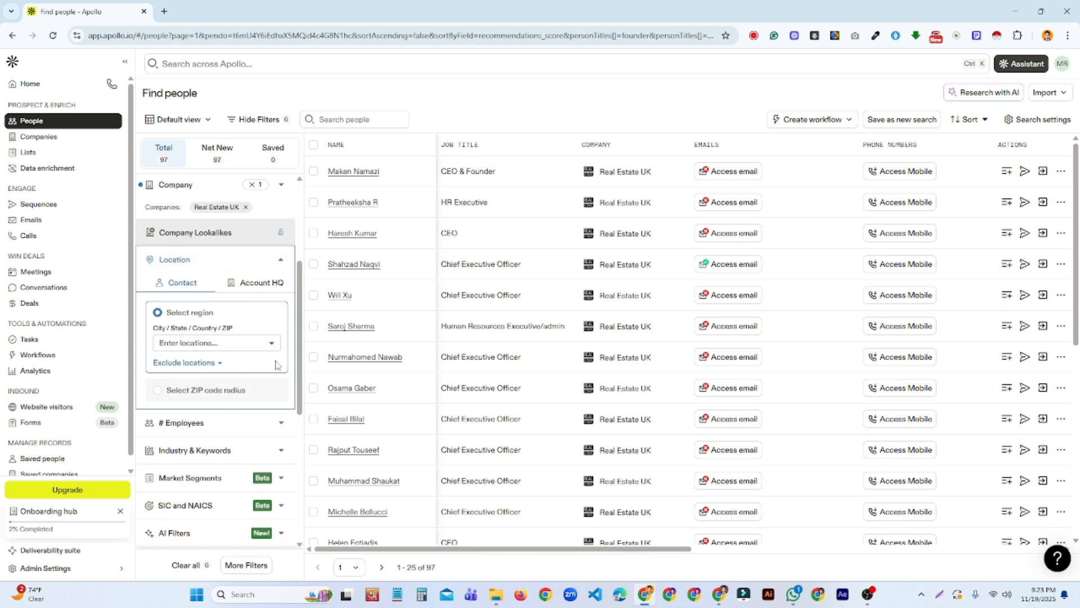
left_click(202, 344)
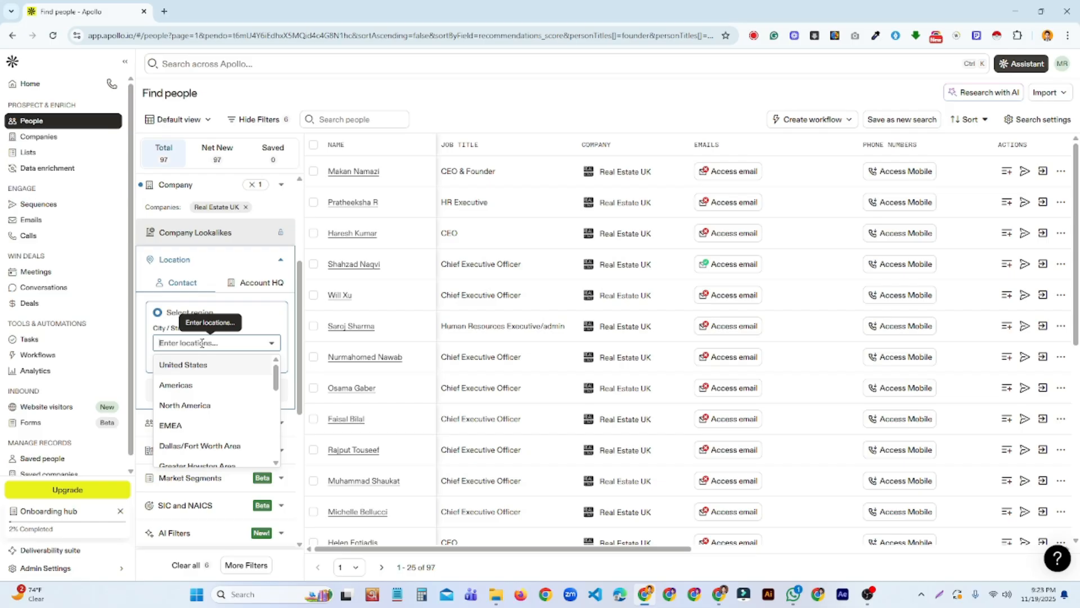
type("uk")
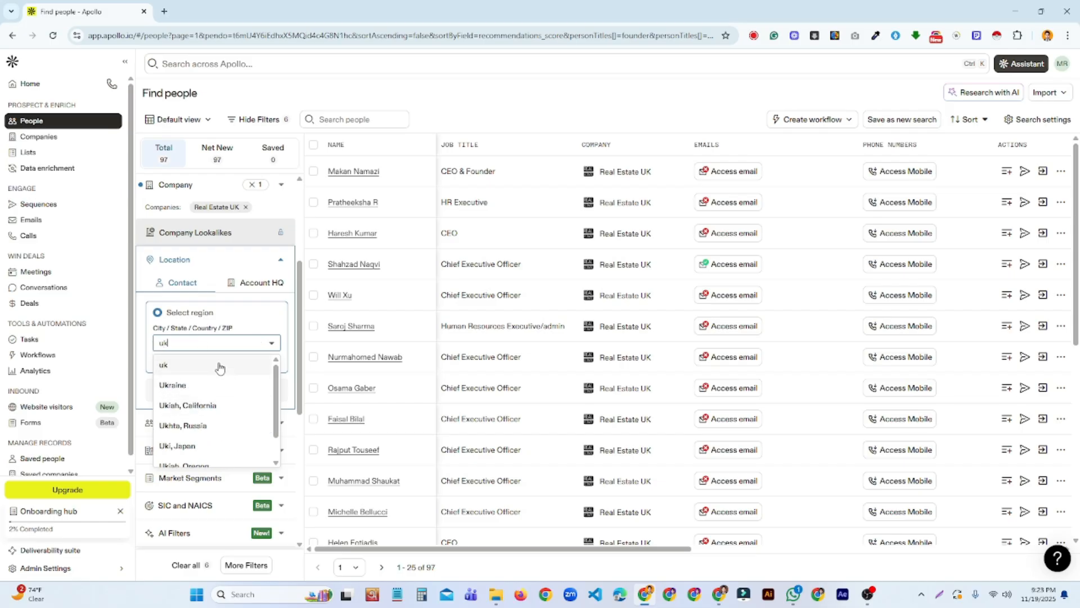
left_click(222, 369)
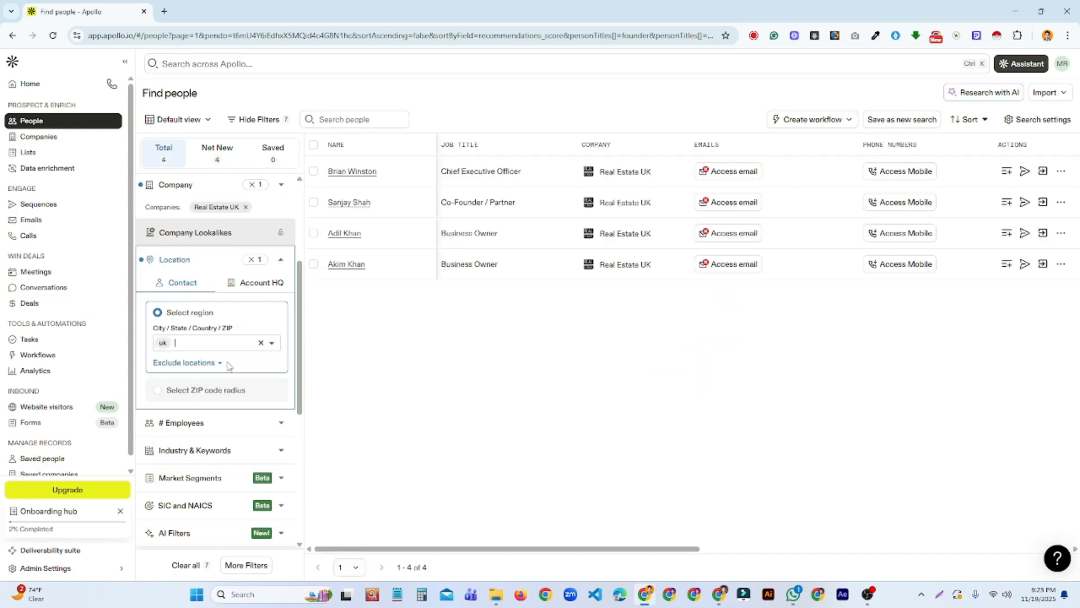
Step: Replace the contact location "uk" with "u"
key("BackSpace")
type("u")
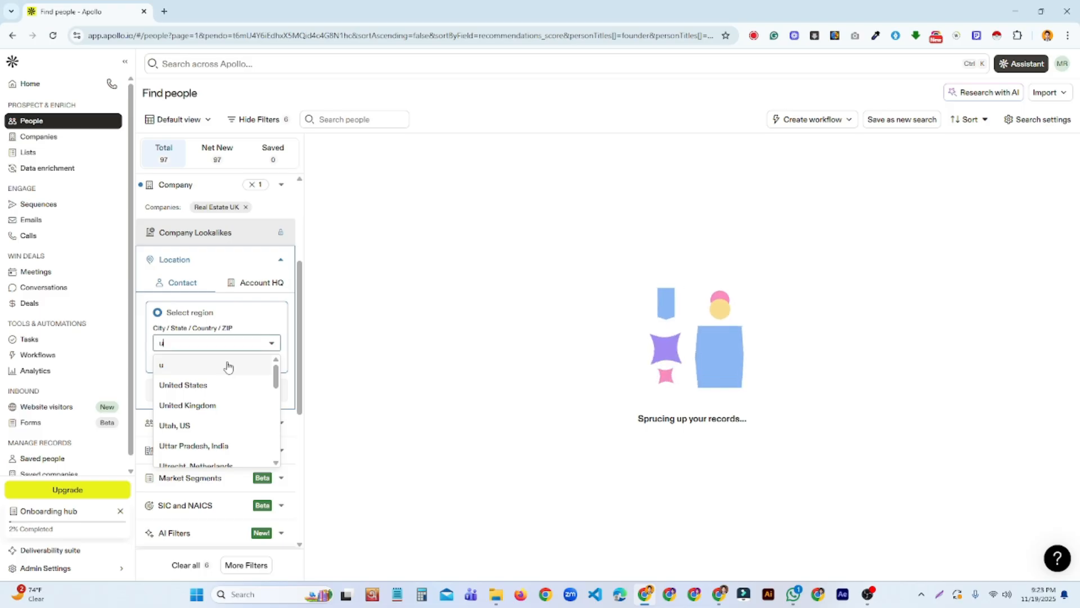
key("Return")
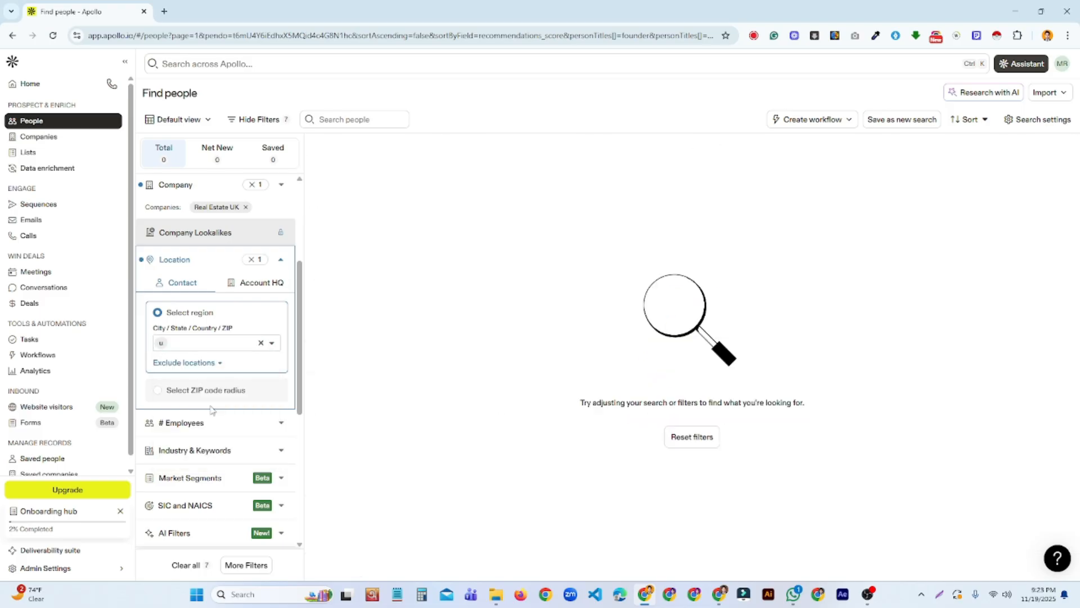
Step: Replace the contact location "u" with United Kingdom
left_click(206, 344)
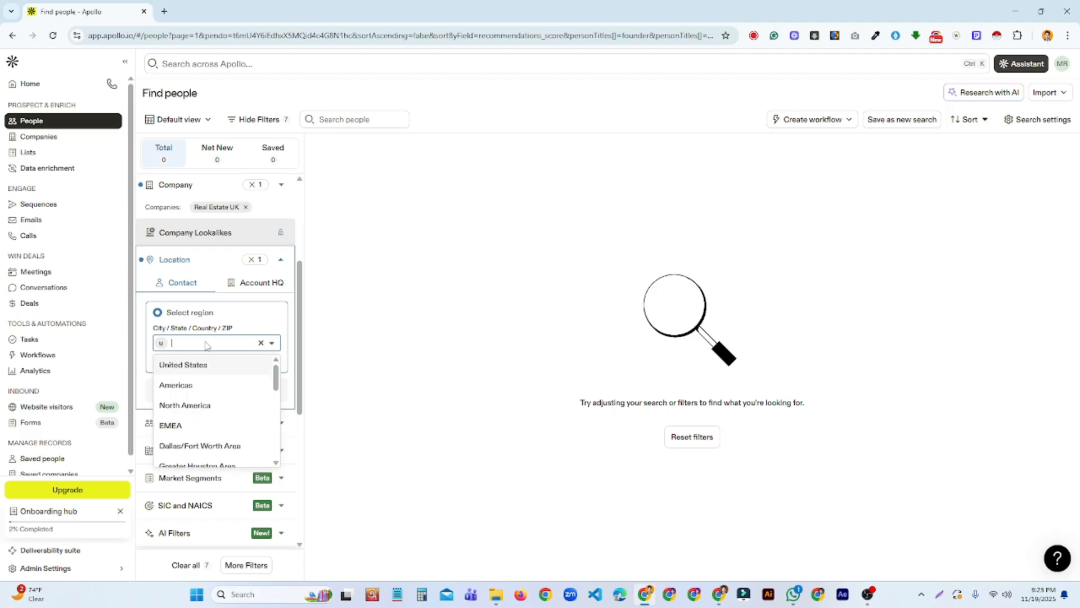
left_click(214, 409)
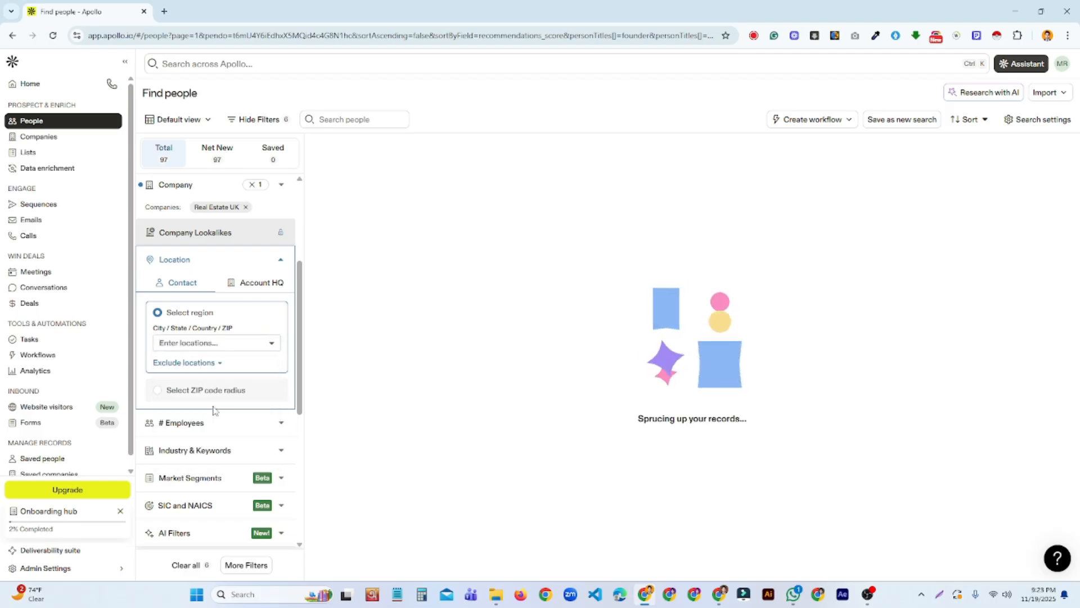
type("u")
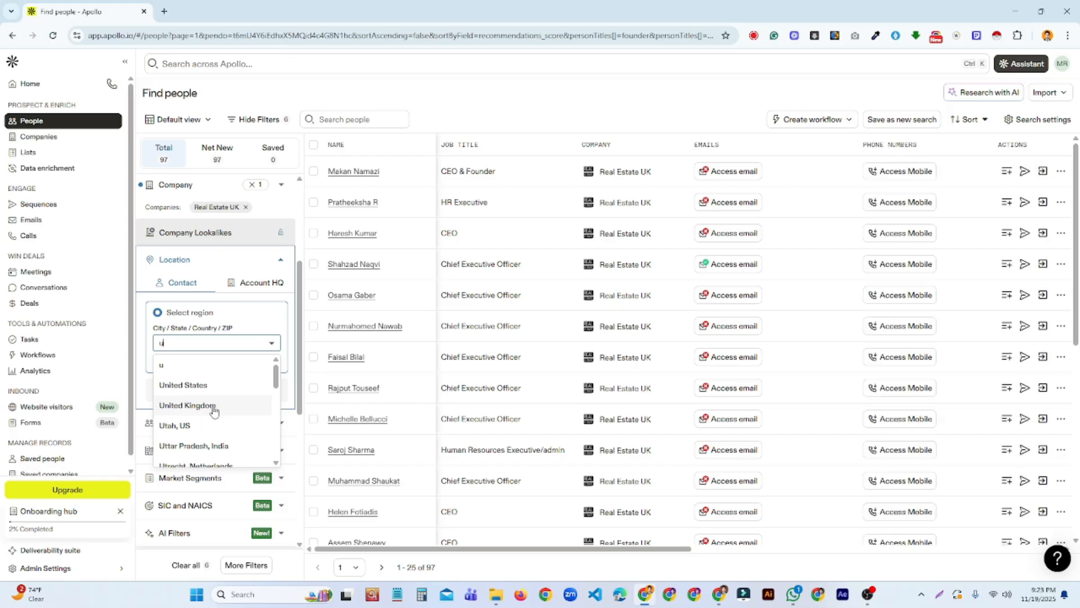
left_click(214, 405)
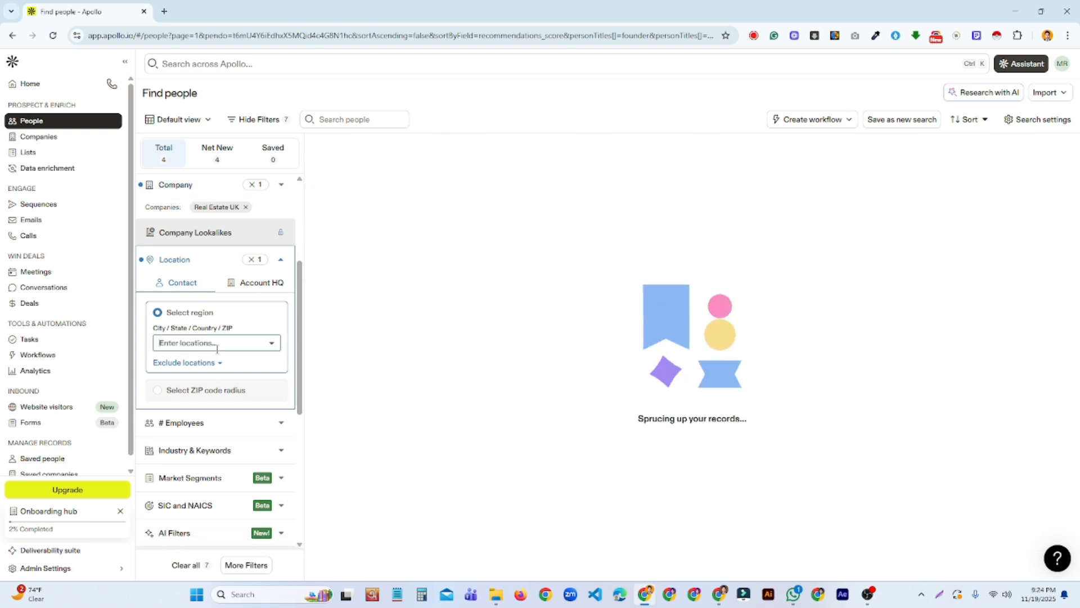
Step: Change the contact location to United States and remove Real Estate UK from the company filter
type("u")
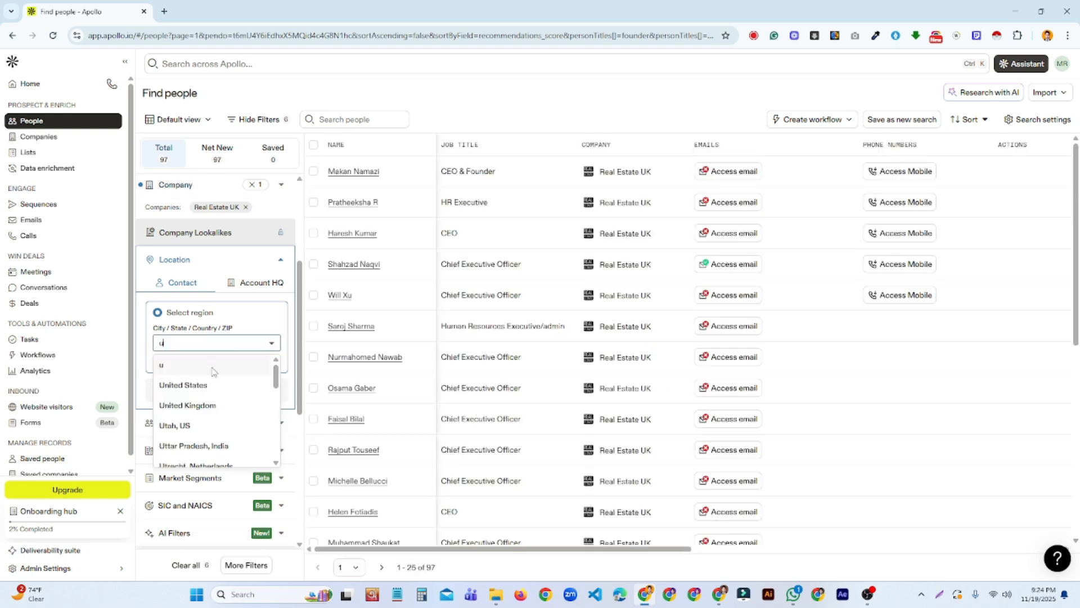
left_click(207, 386)
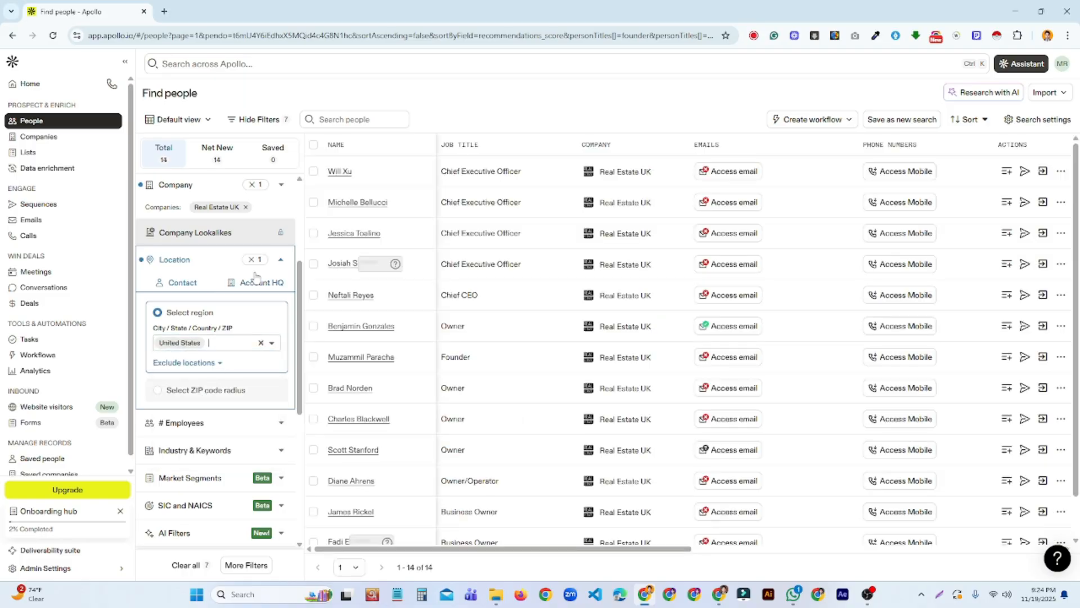
scroll(253, 275, "up", 3)
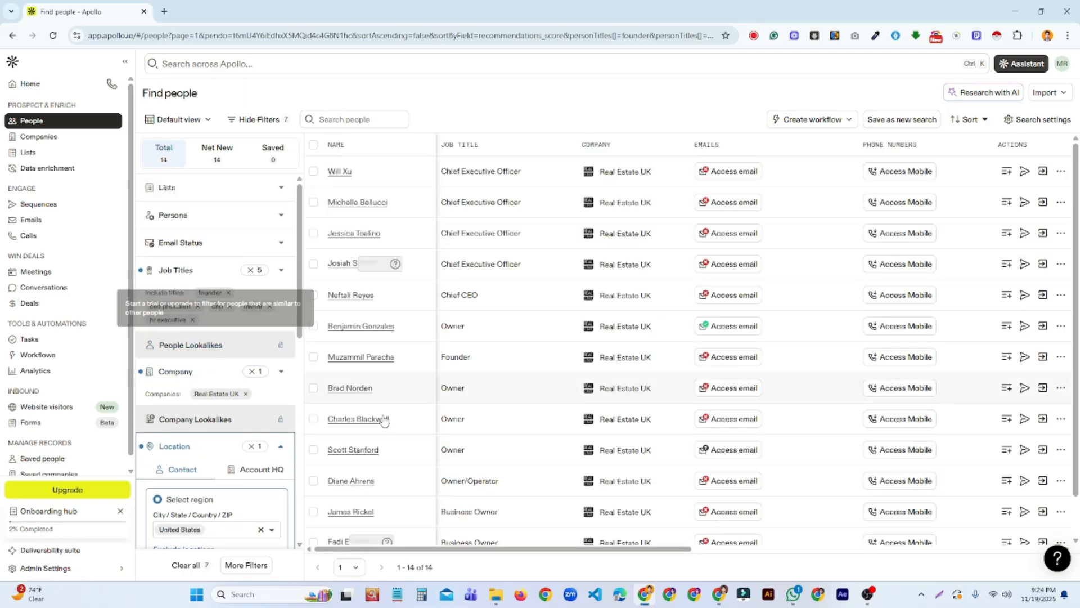
left_click(245, 394)
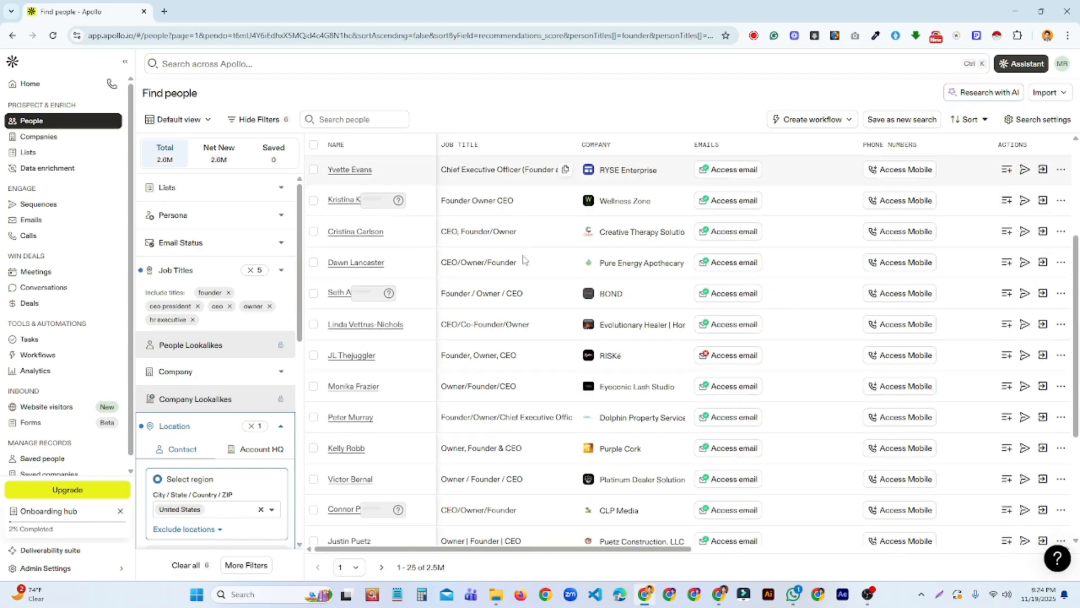
Step: Collapse the Location filter and limit the number of employees to the predefined ranges 11-20 and 51-100
scroll(523, 260, "down", 3)
scroll(281, 343, "down", 2)
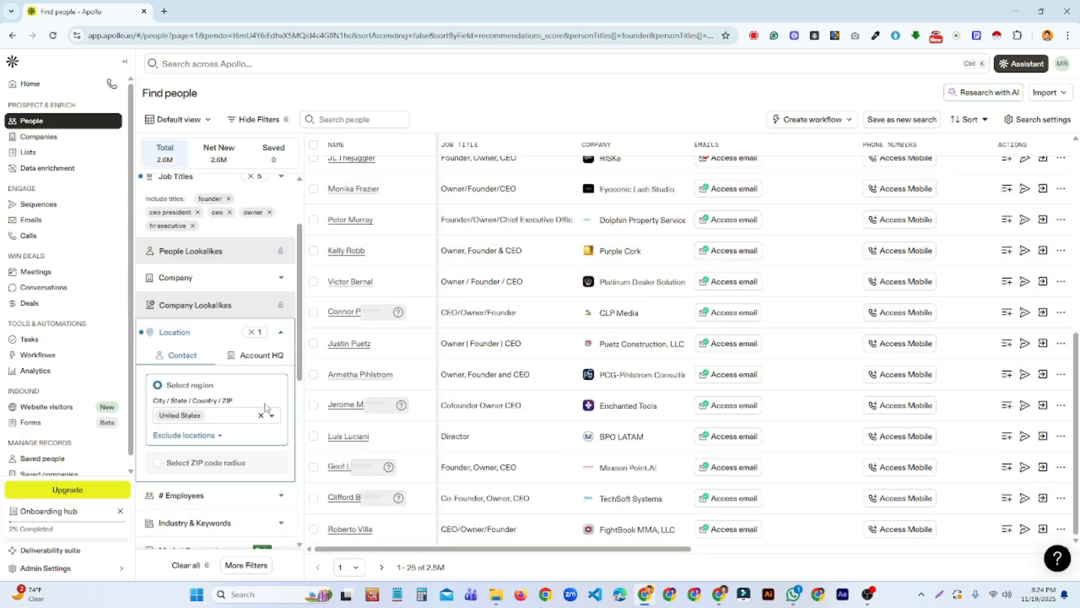
left_click(280, 334)
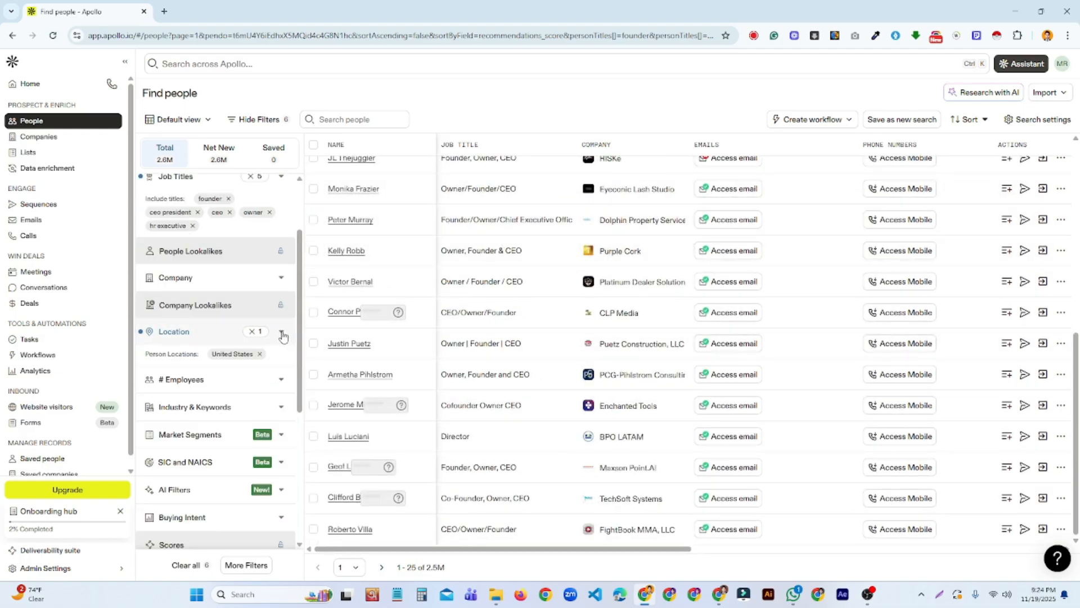
left_click(280, 381)
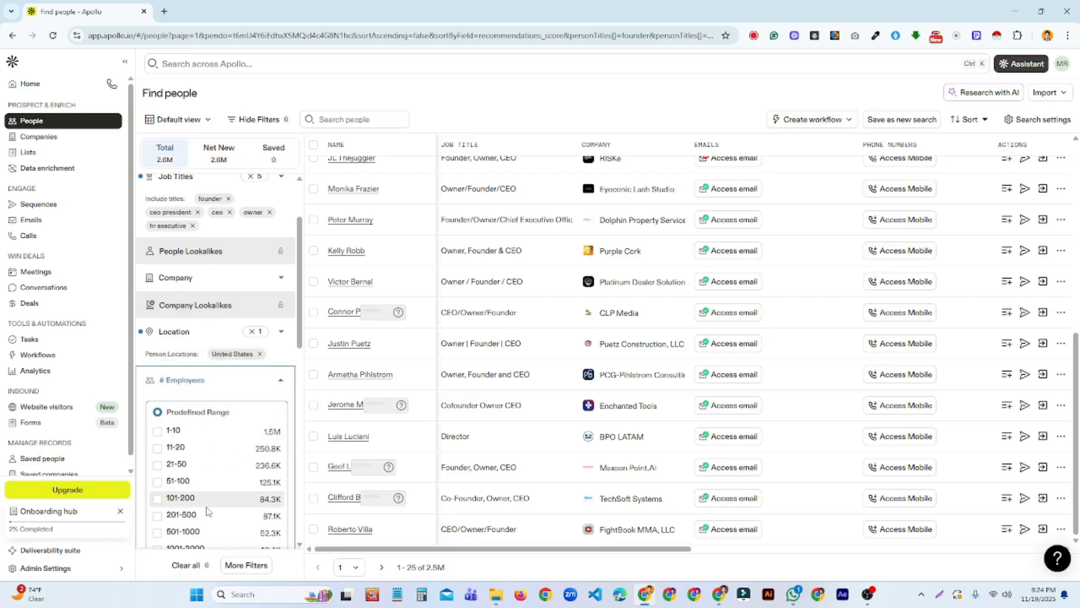
left_click(158, 448)
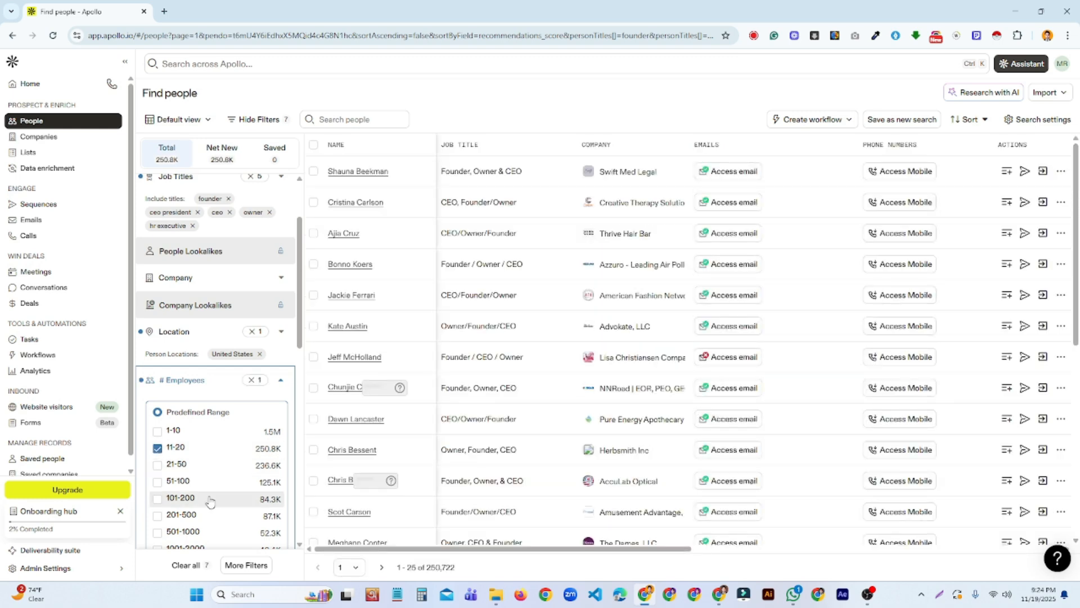
left_click(158, 482)
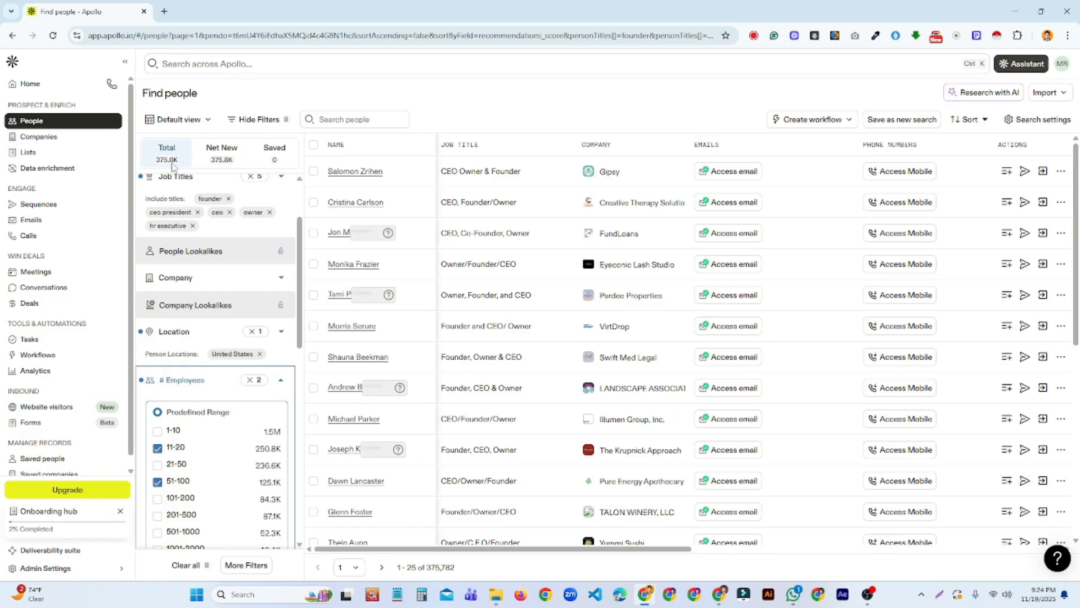
left_click(281, 381)
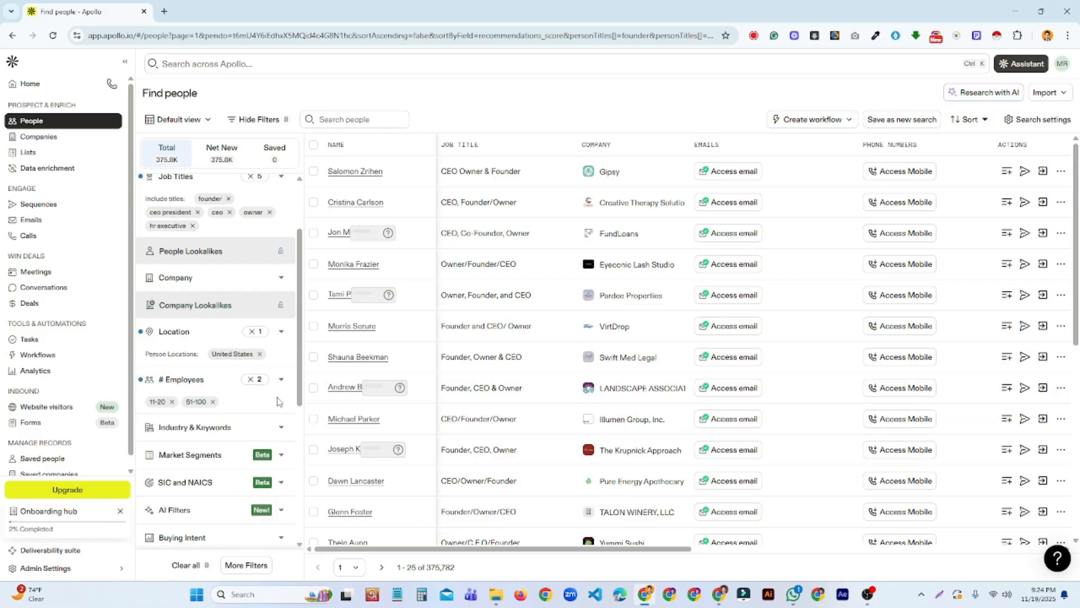
Step: Filter the people by the industries real estate, commercial real estate and construction, and collapse the Industry & Keywords filter
scroll(277, 405, "down", 2)
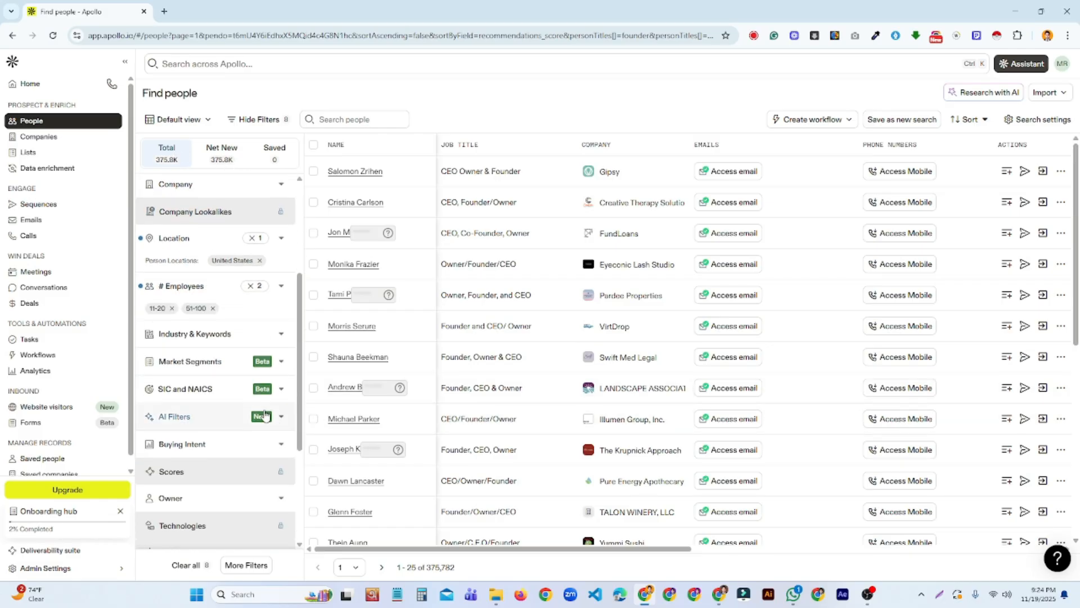
left_click(273, 337)
left_click(229, 366)
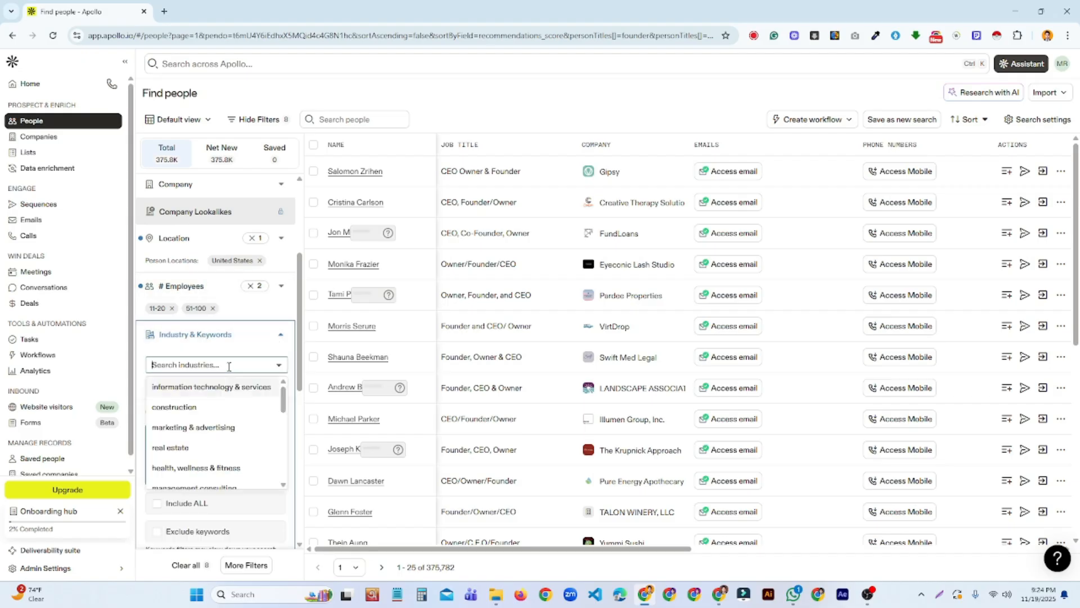
left_click(217, 448)
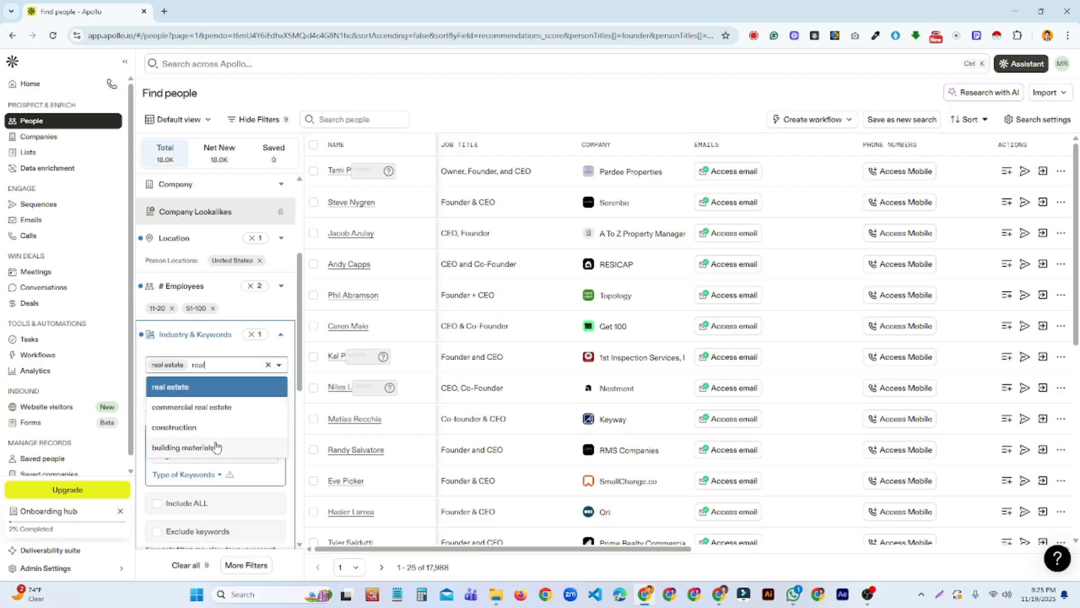
left_click(227, 409)
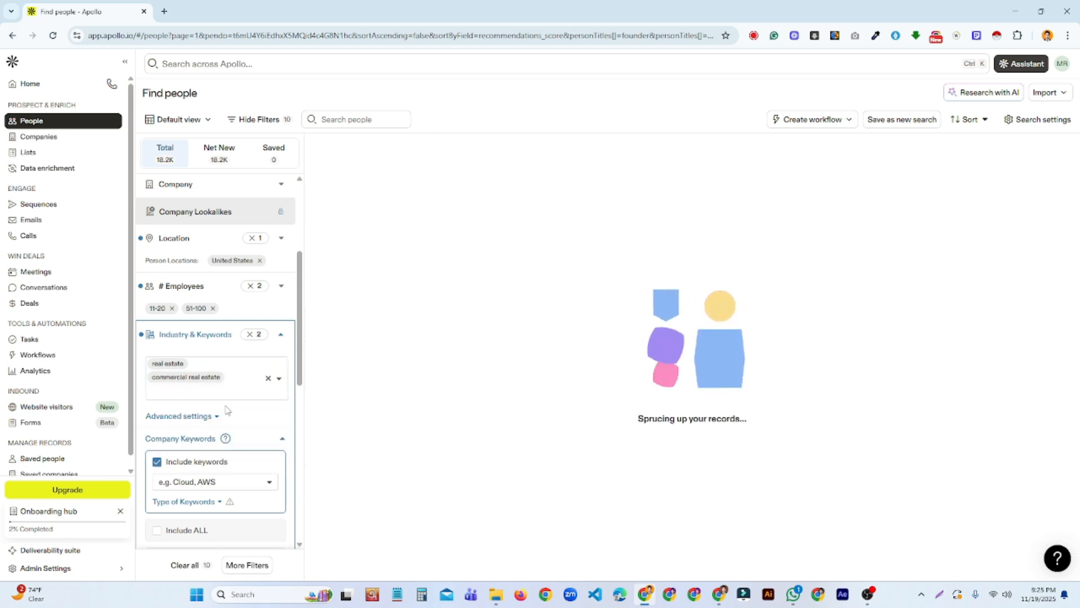
type("real")
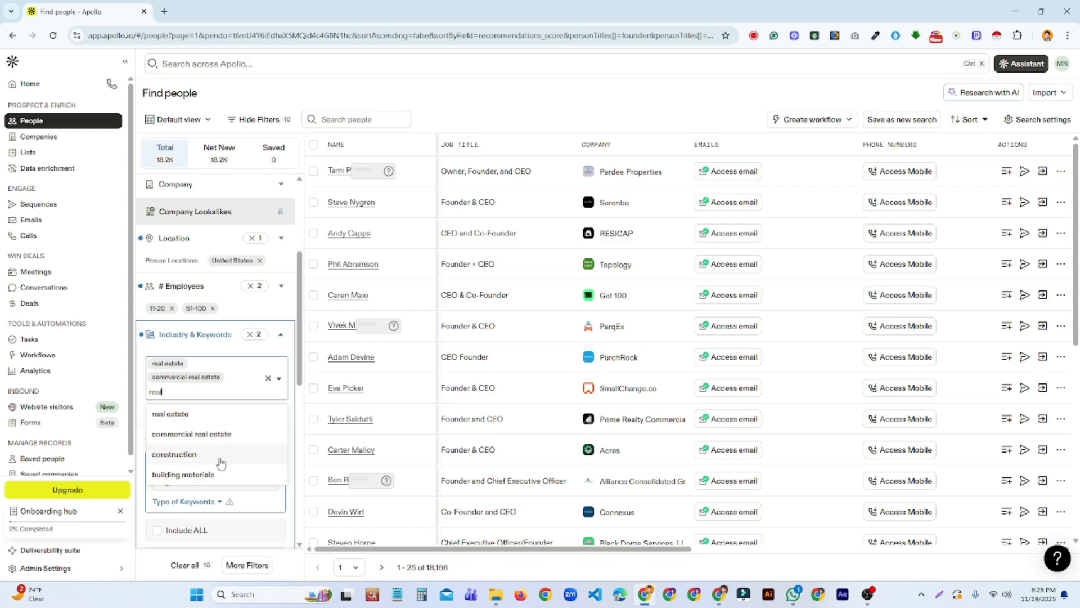
left_click(221, 462)
left_click(231, 388)
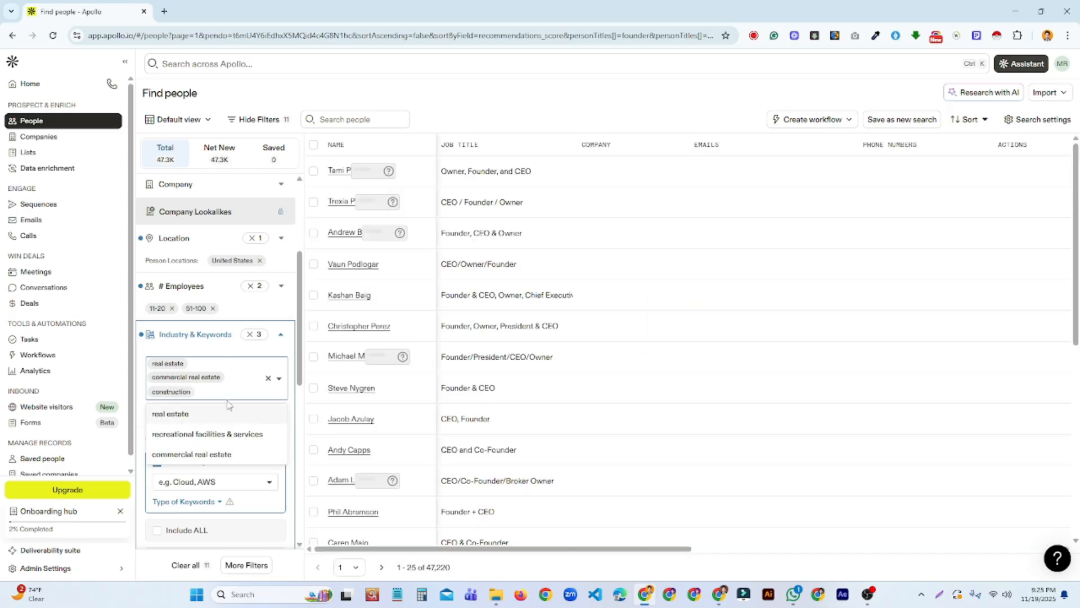
scroll(239, 405, "down", 2)
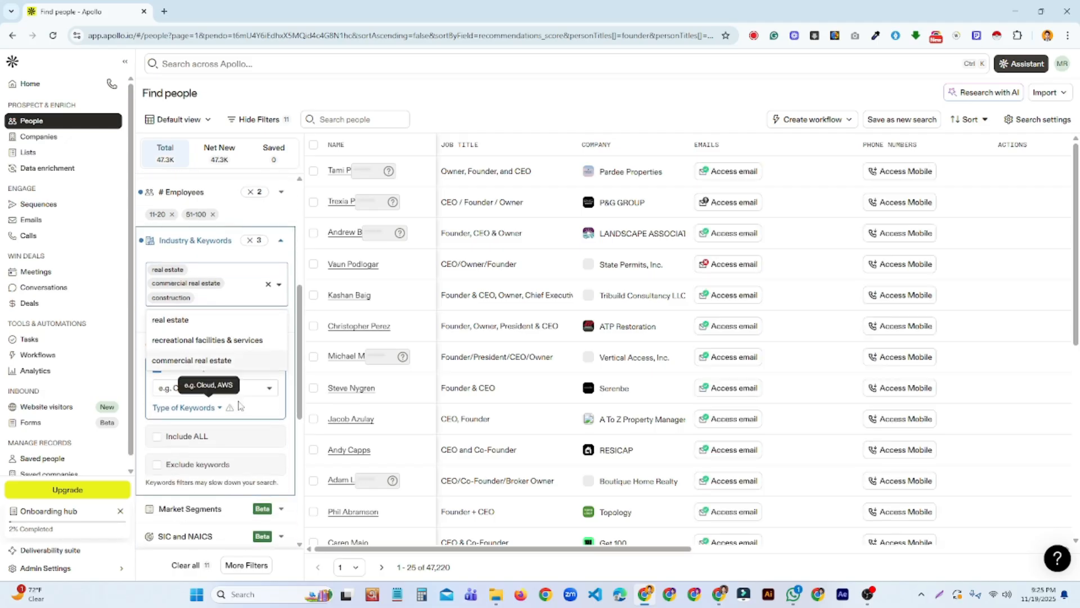
left_click(279, 244)
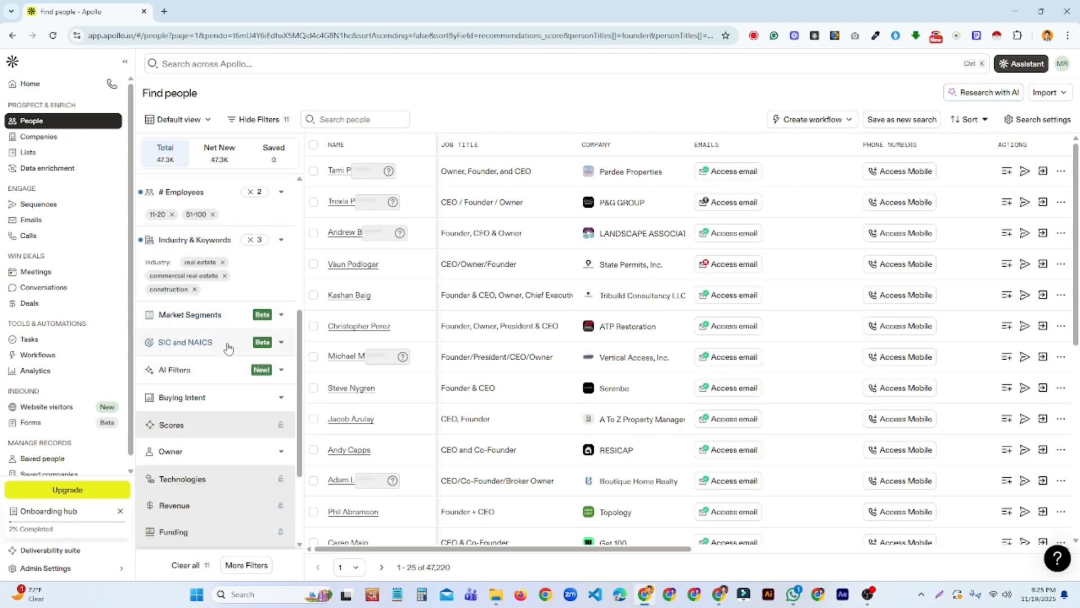
Step: Try the Email Opened filter with Opened Email set to "yes", and clear it again
scroll(230, 366, "down", 2)
scroll(245, 382, "down", 1)
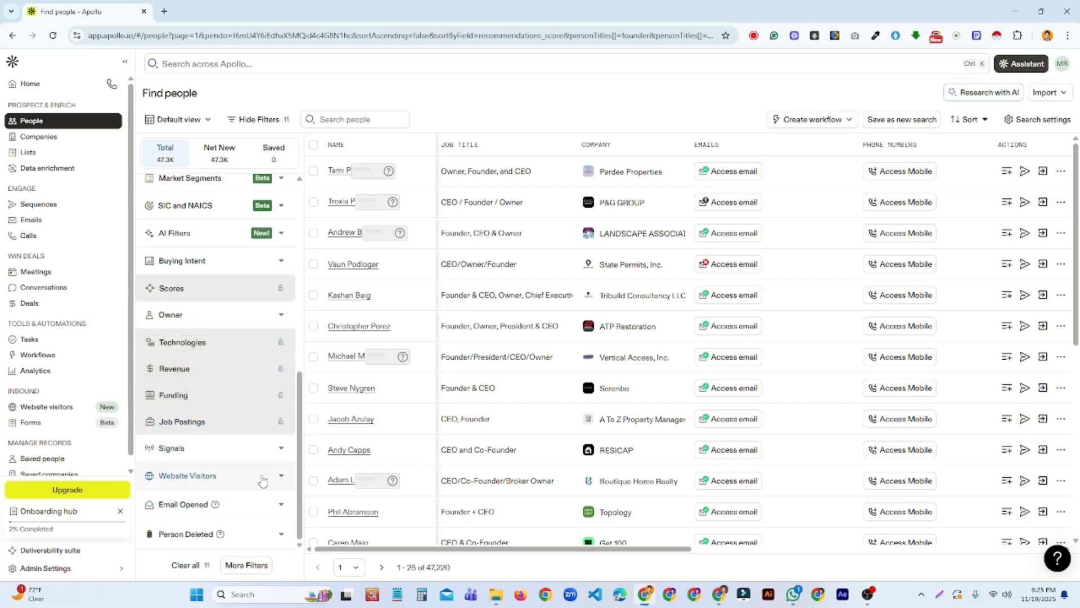
left_click(281, 506)
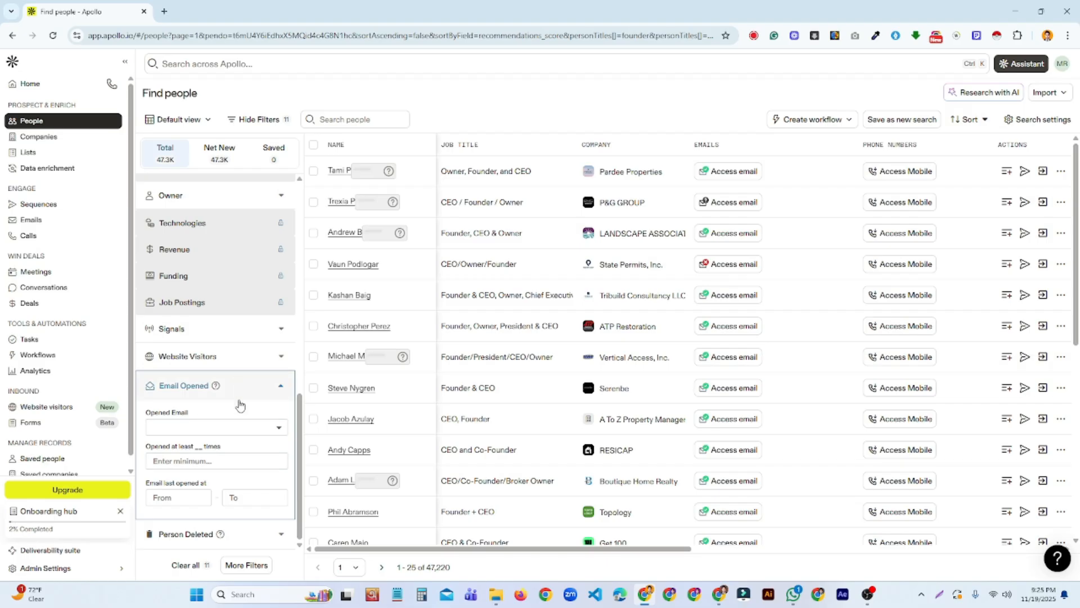
left_click(275, 428)
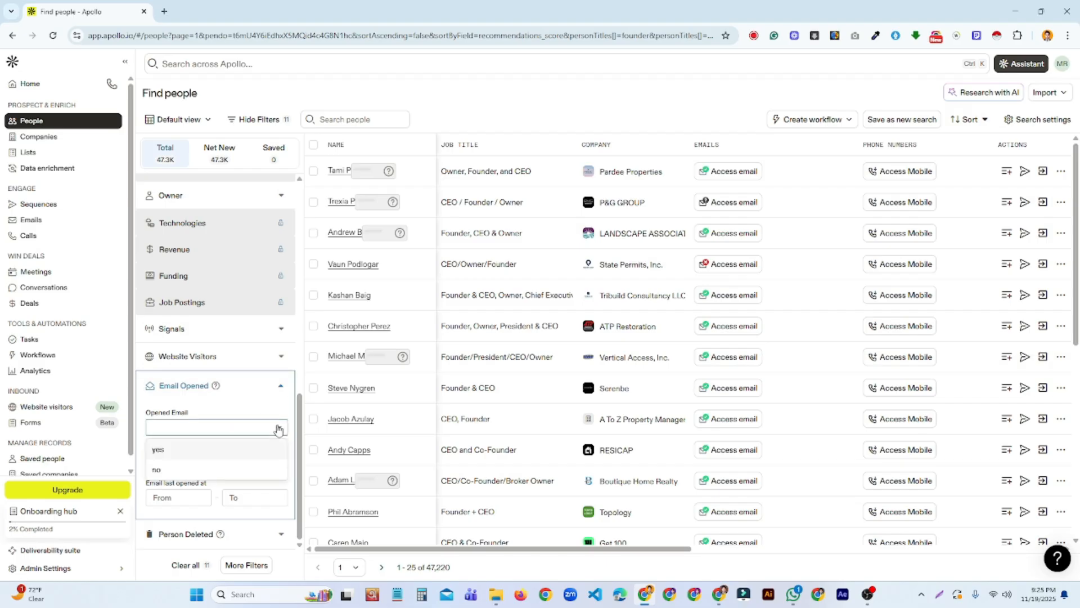
left_click(158, 449)
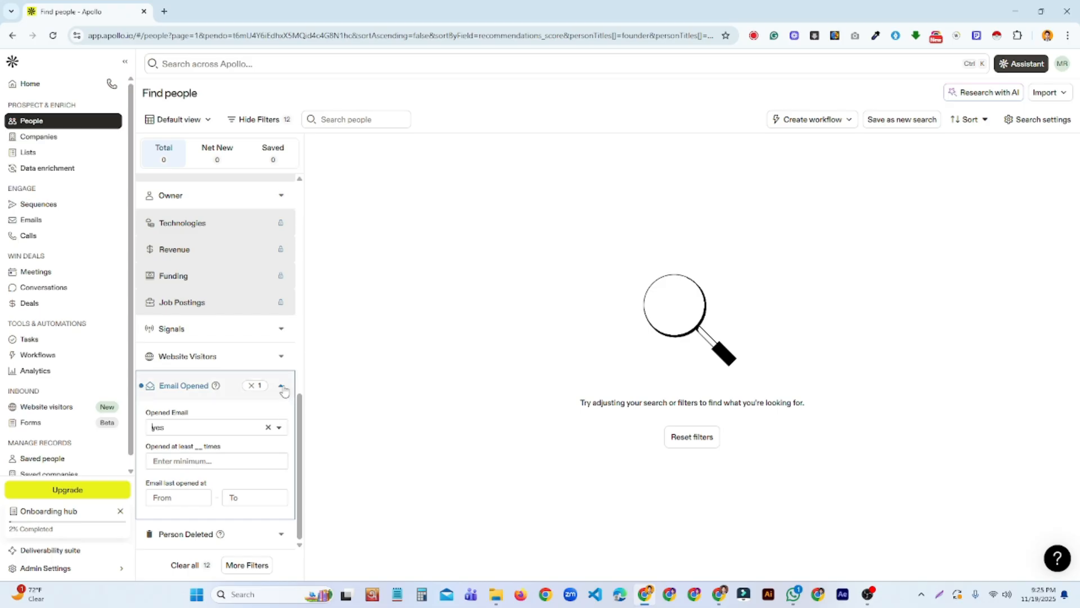
left_click(268, 428)
left_click(281, 386)
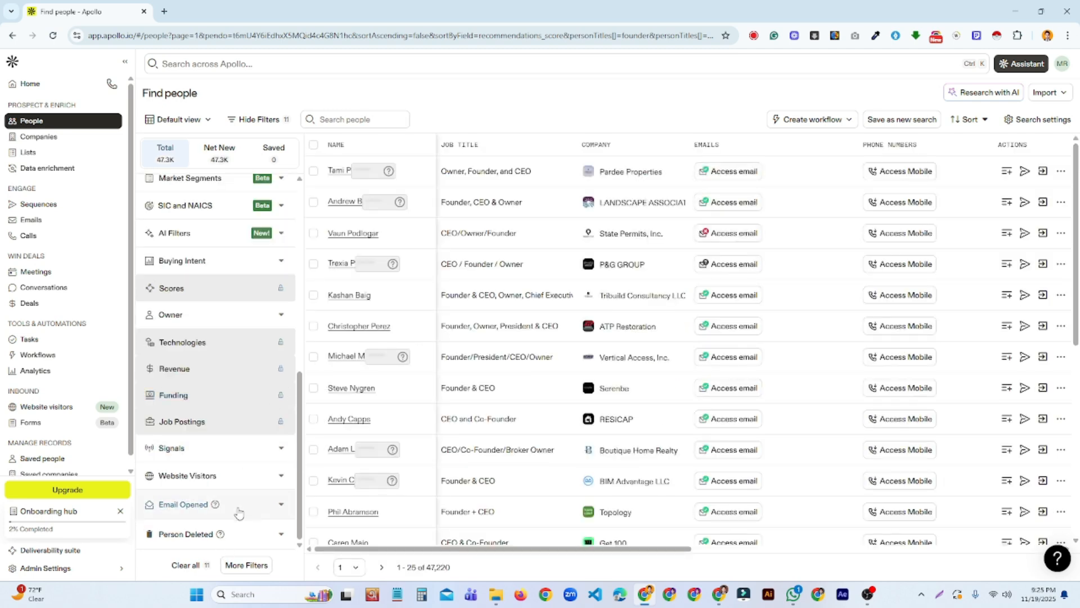
Step: Restrict the people to the email status Verified and collapse the Email Status filter
scroll(247, 512, "up", 5)
scroll(255, 499, "up", 3)
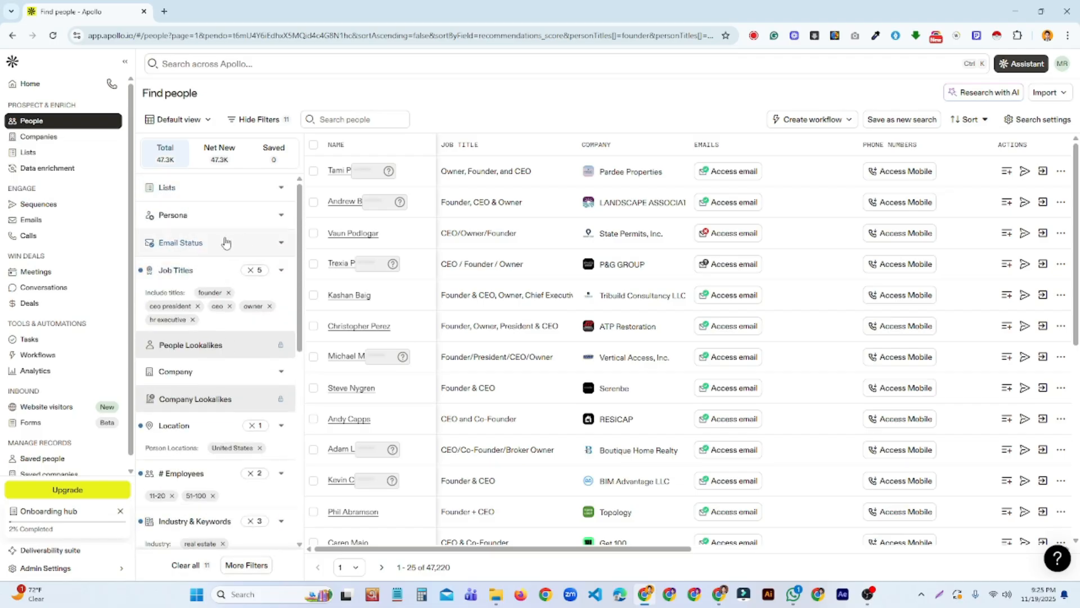
left_click(270, 245)
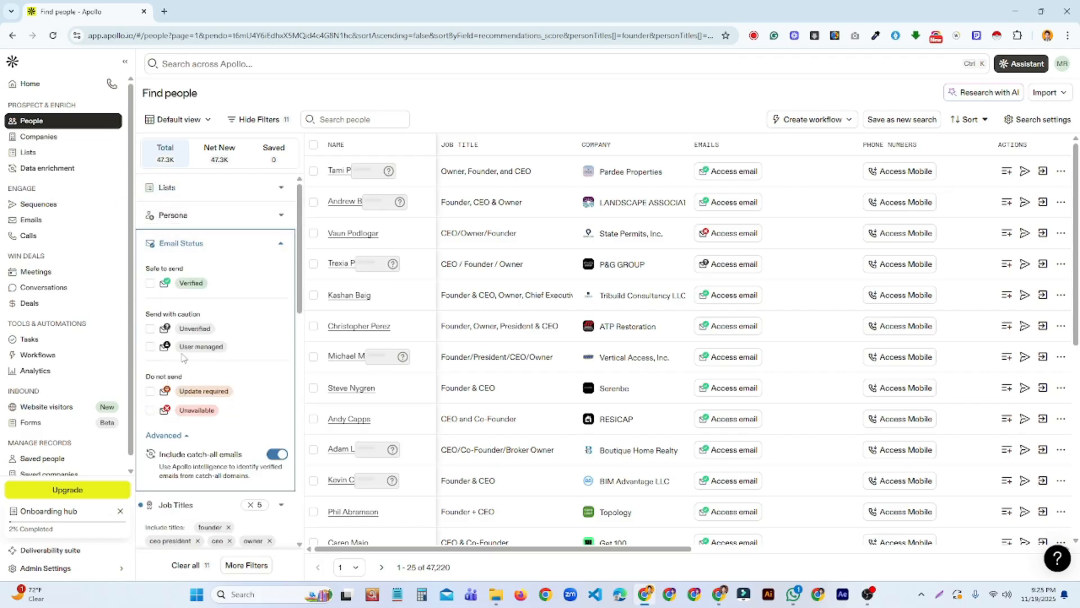
left_click(150, 284)
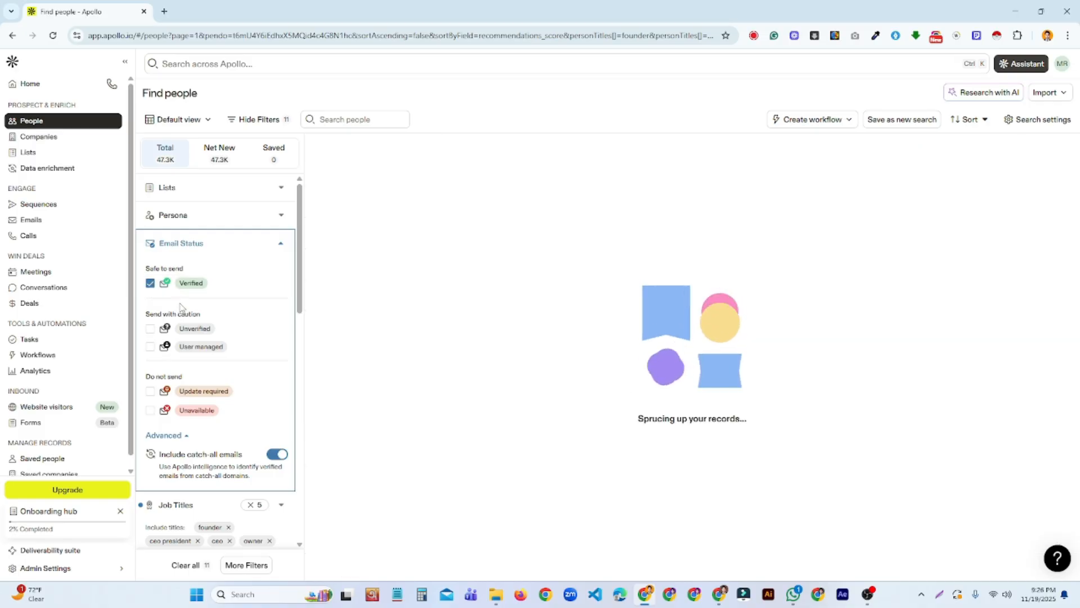
left_click(281, 243)
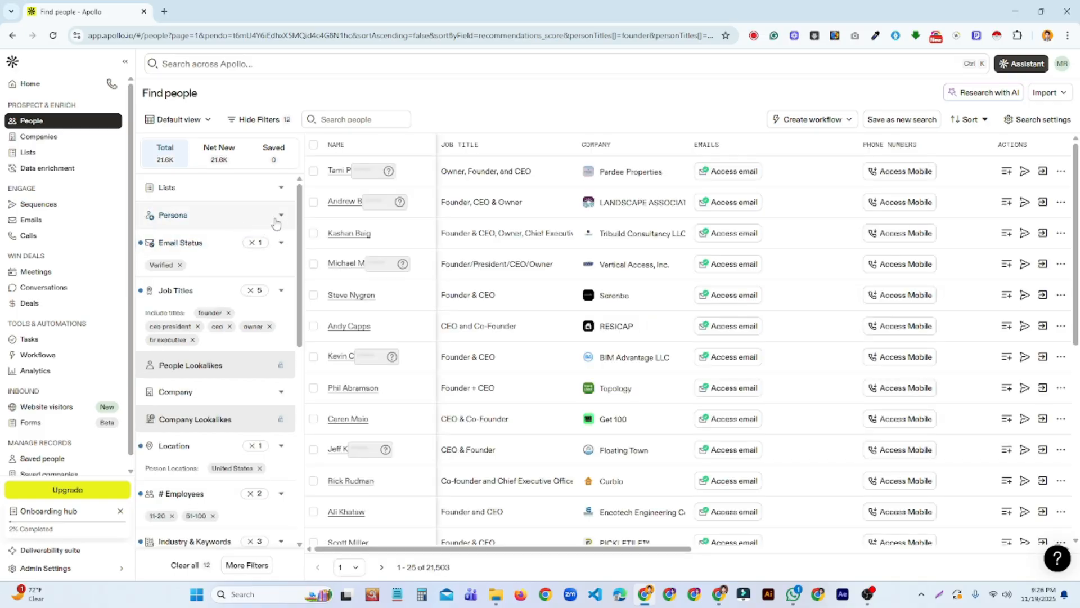
Step: Examine the Persona filter's options and the people lists offered in the Lists filter
left_click(276, 223)
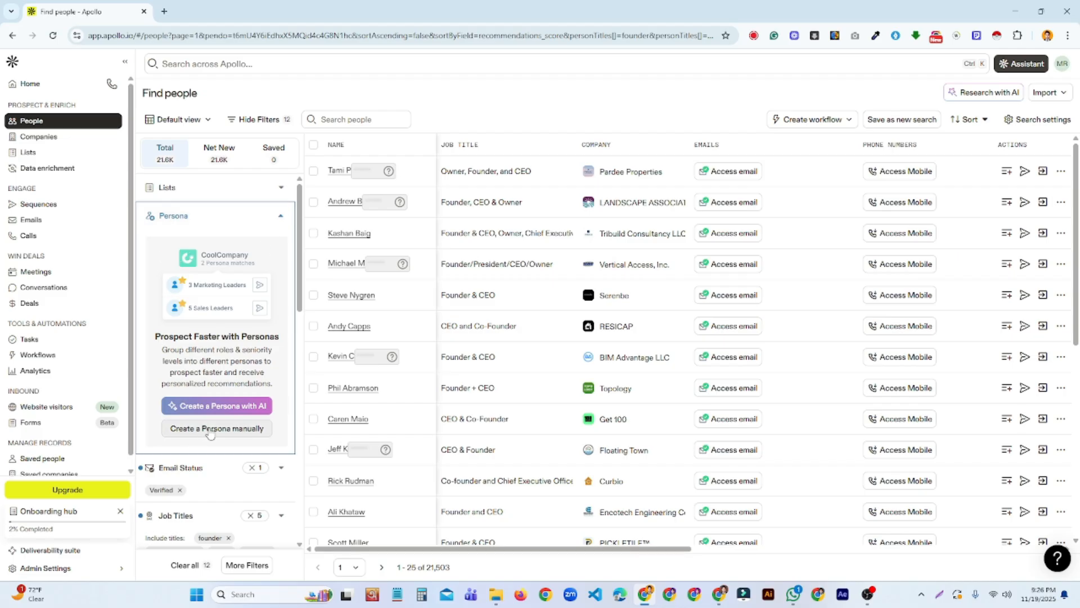
left_click(279, 216)
left_click(279, 189)
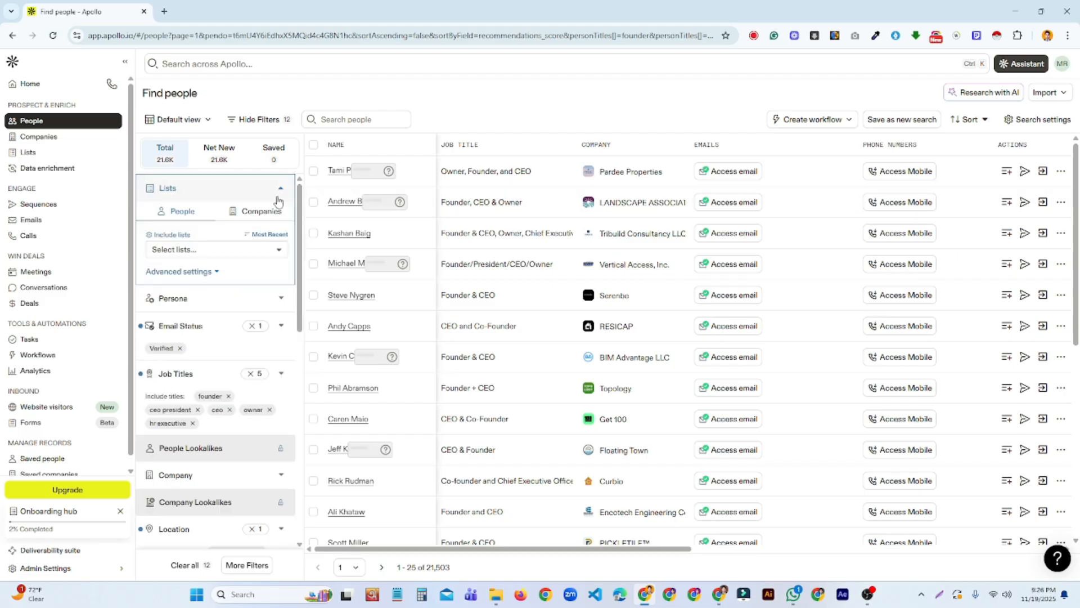
left_click(234, 251)
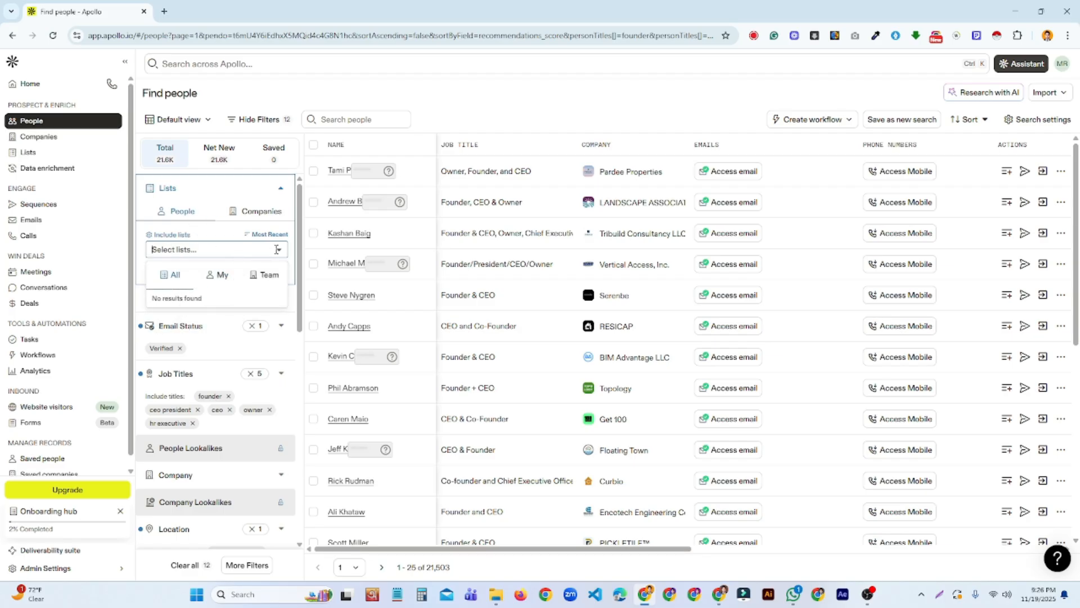
left_click(281, 189)
left_click(283, 189)
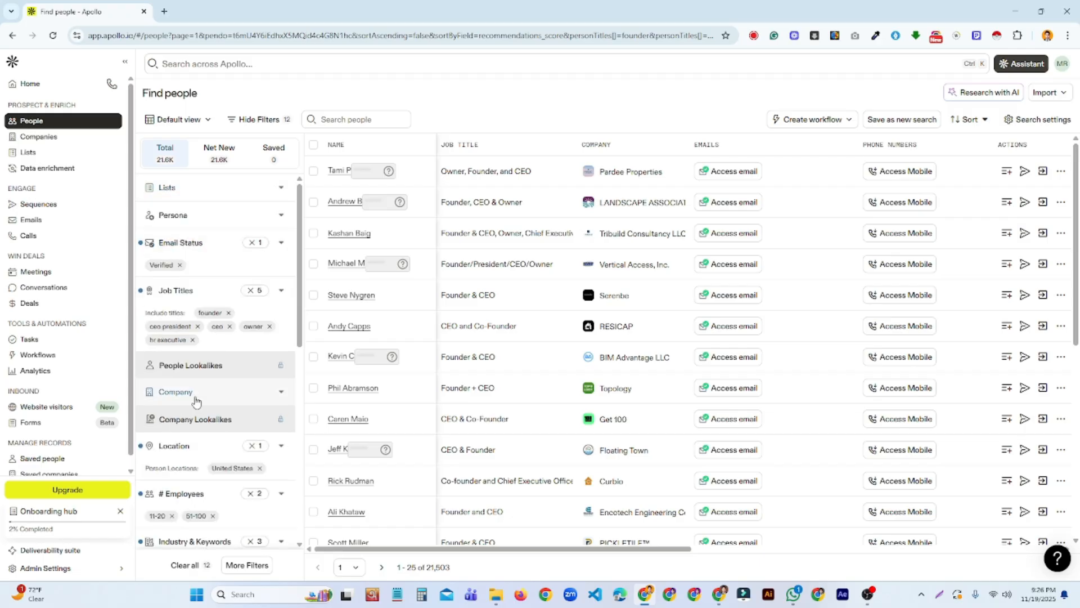
Step: Review the applied people filters, the remaining filter categories and the filtered people results
scroll(186, 292, "down", 2)
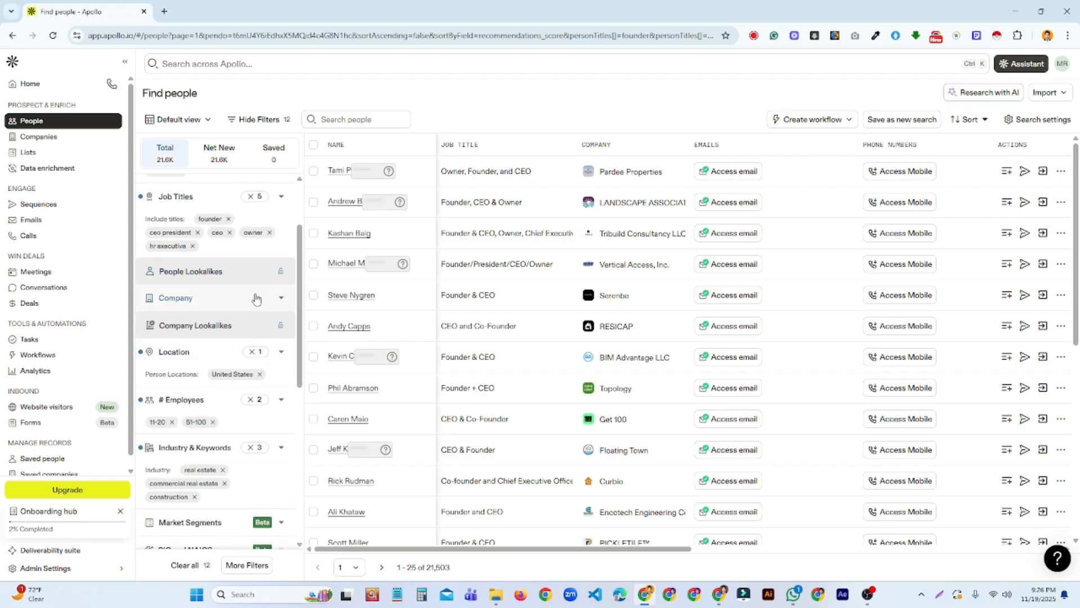
scroll(256, 298, "down", 2)
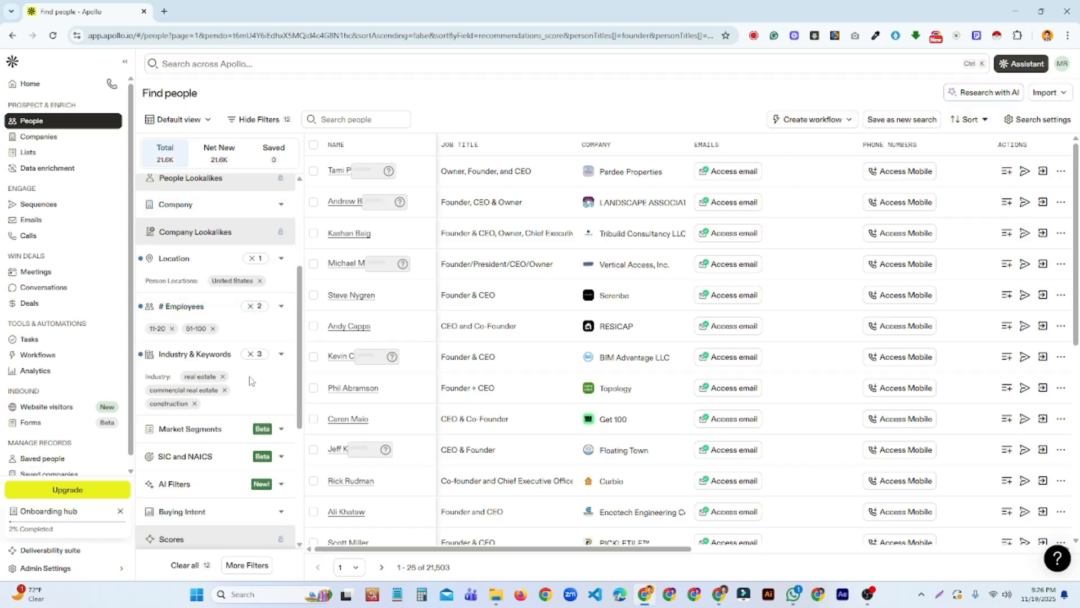
scroll(228, 317, "down", 3)
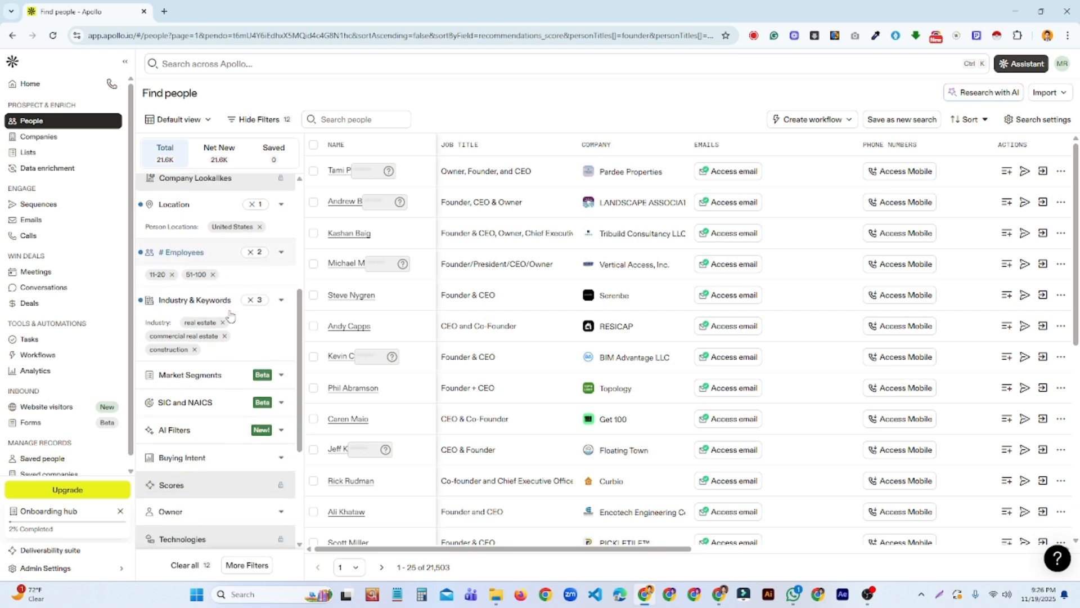
scroll(236, 400, "down", 3)
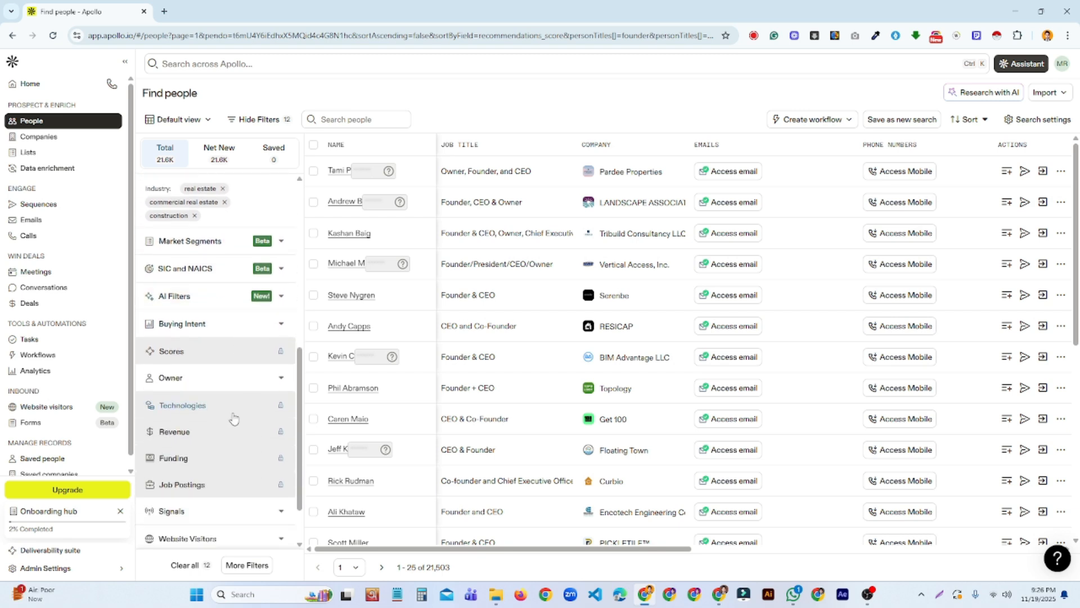
scroll(236, 427, "down", 2)
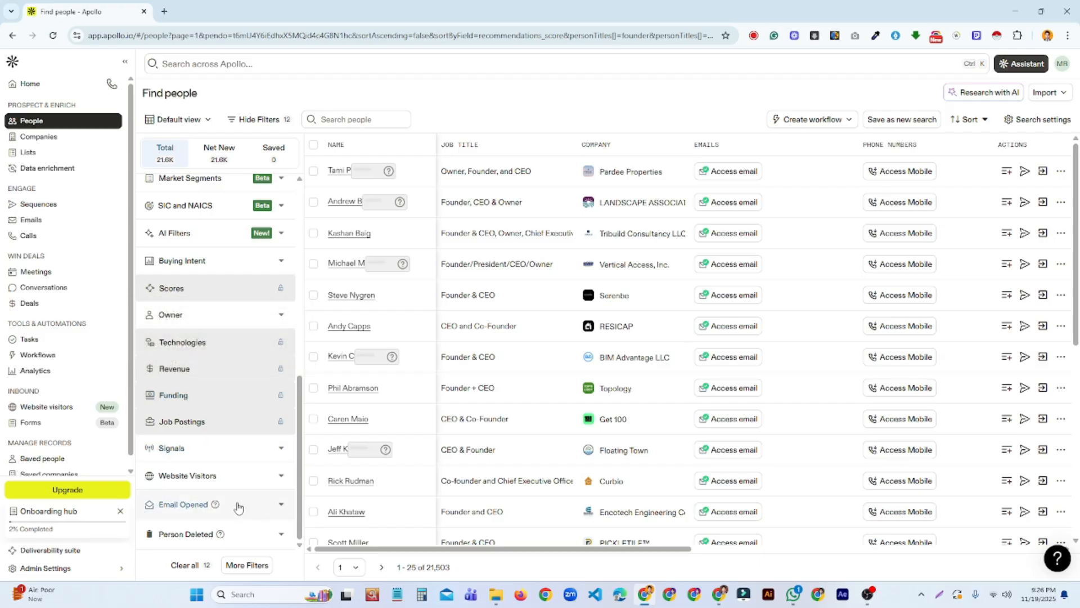
scroll(224, 326, "up", 15)
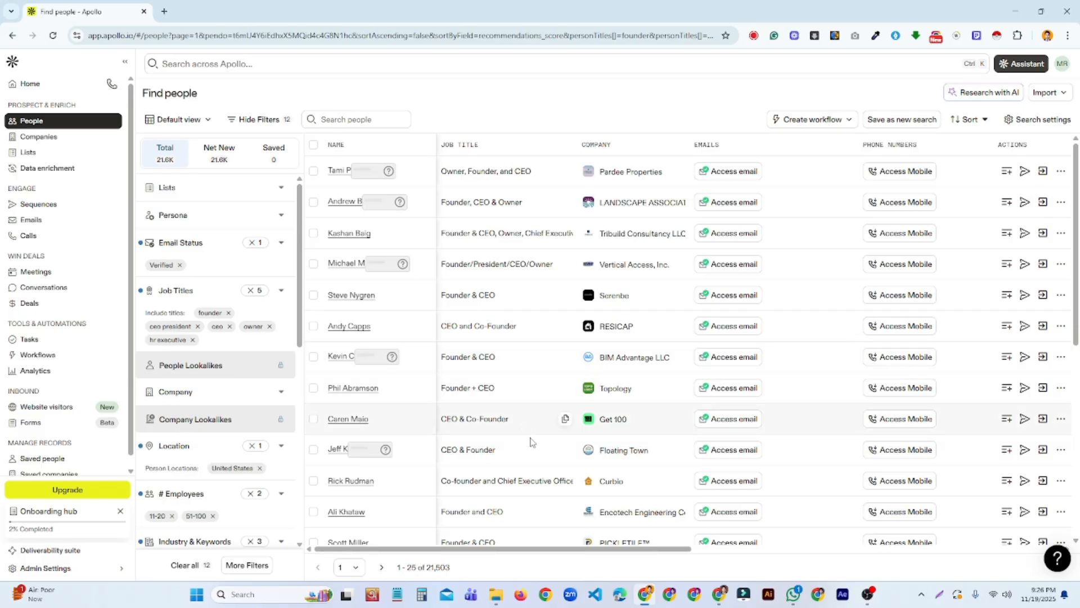
scroll(519, 386, "down", 6)
scroll(532, 385, "up", 6)
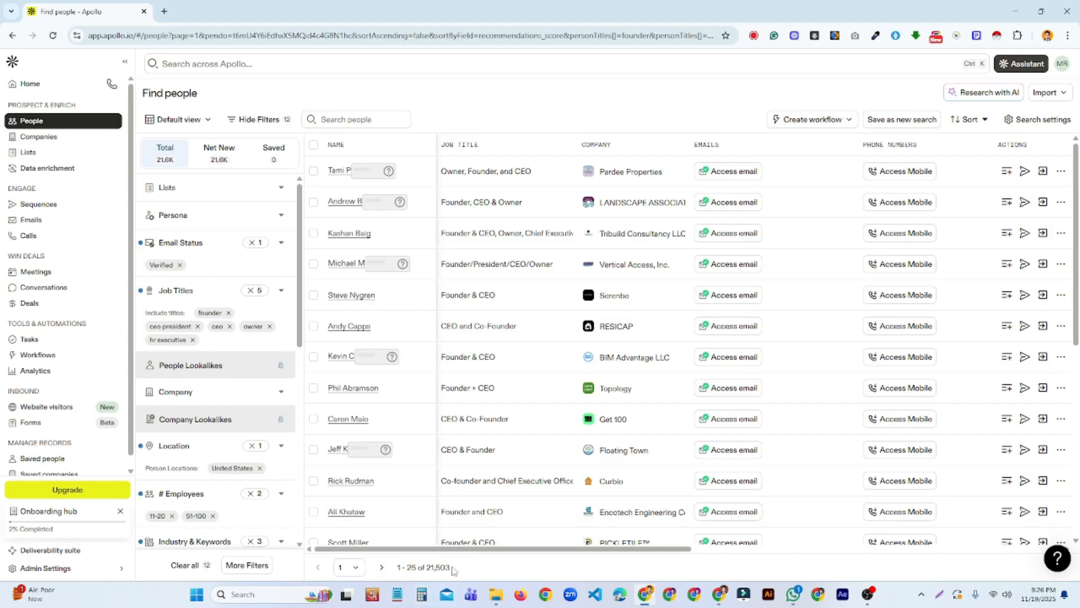
Step: Check the second page of people results, return to the first page, and examine the available page numbers
left_click(382, 567)
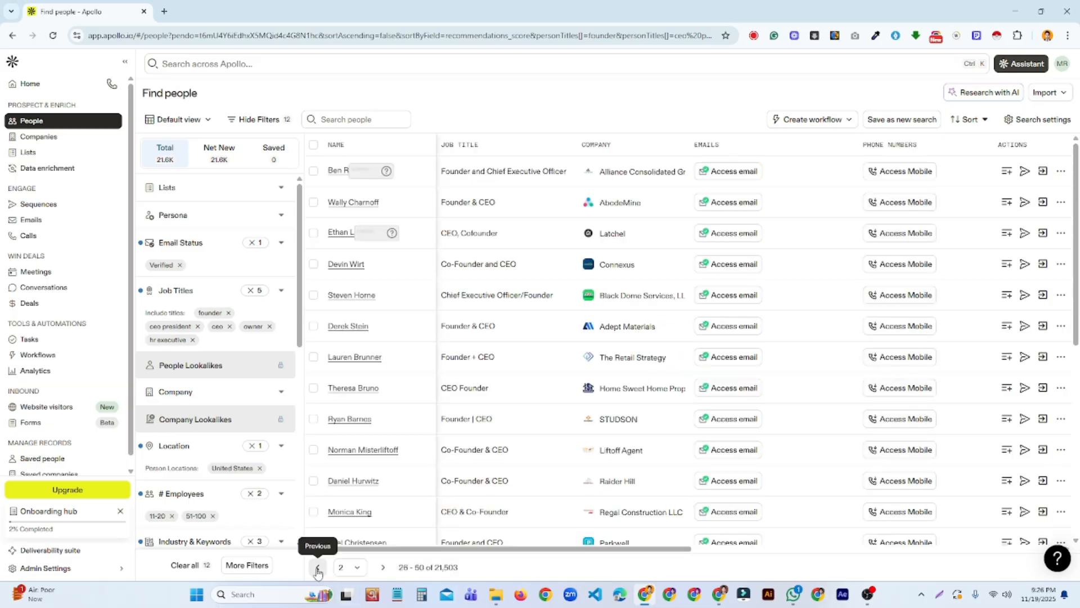
left_click(318, 569)
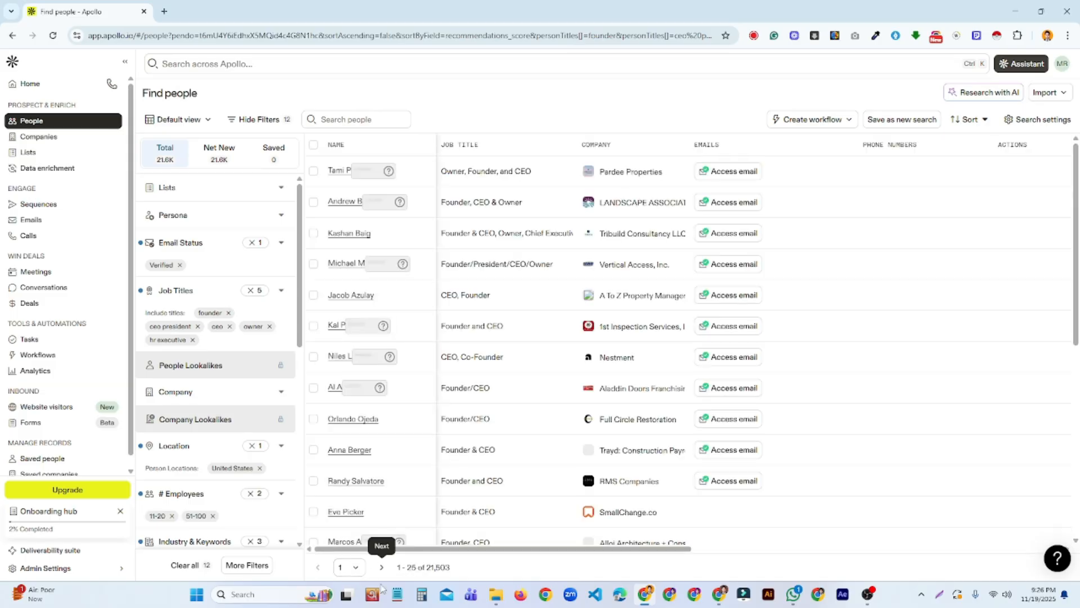
left_click(355, 567)
scroll(370, 485, "down", 20)
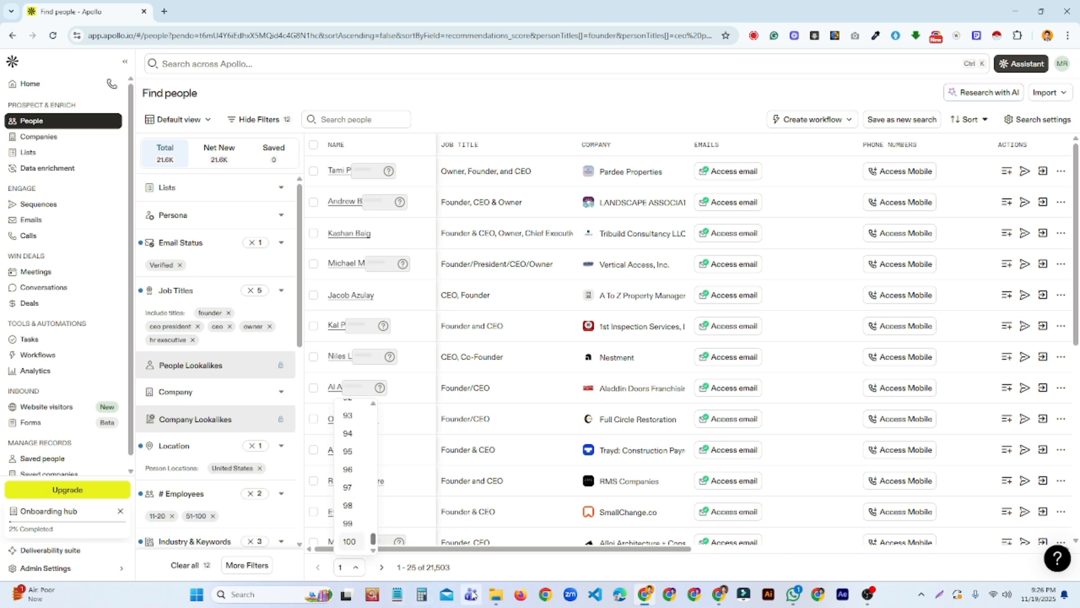
left_click(482, 568)
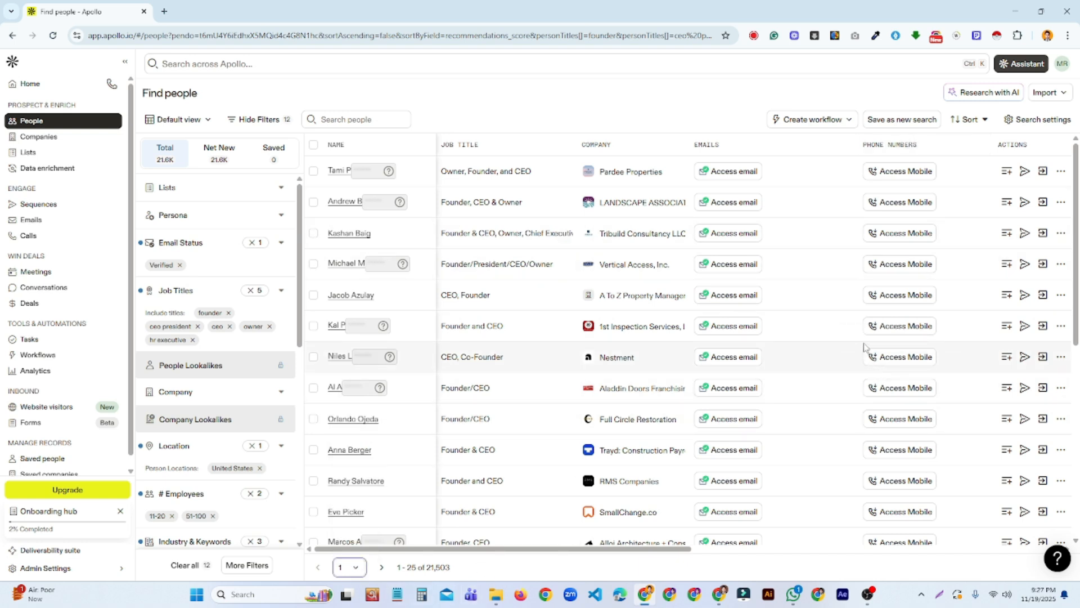
Step: Select all 25 people on this page and add them to a new people list named KH
left_click(314, 147)
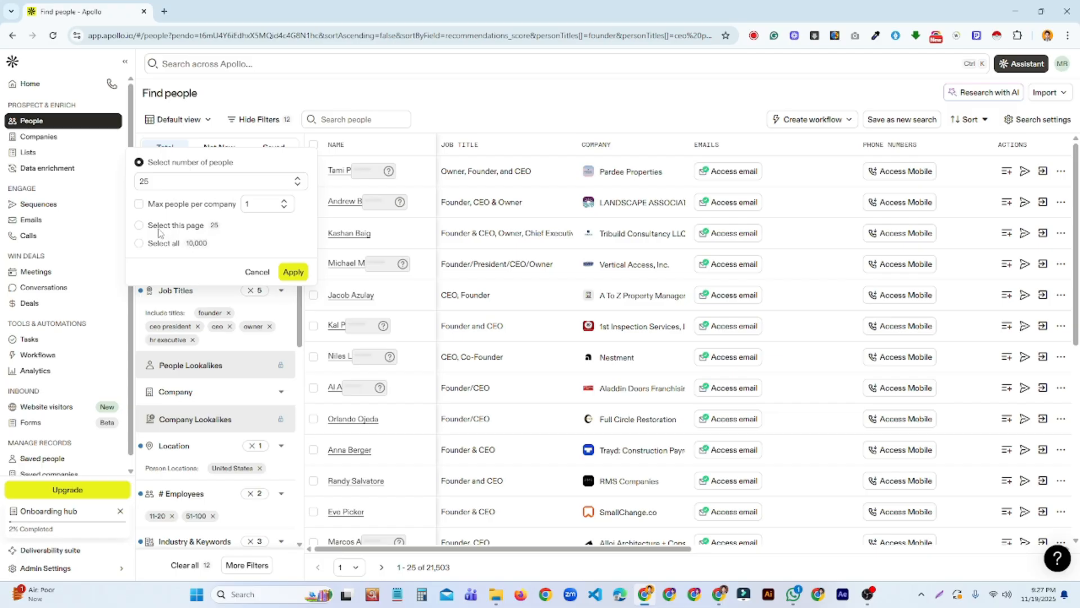
left_click(140, 226)
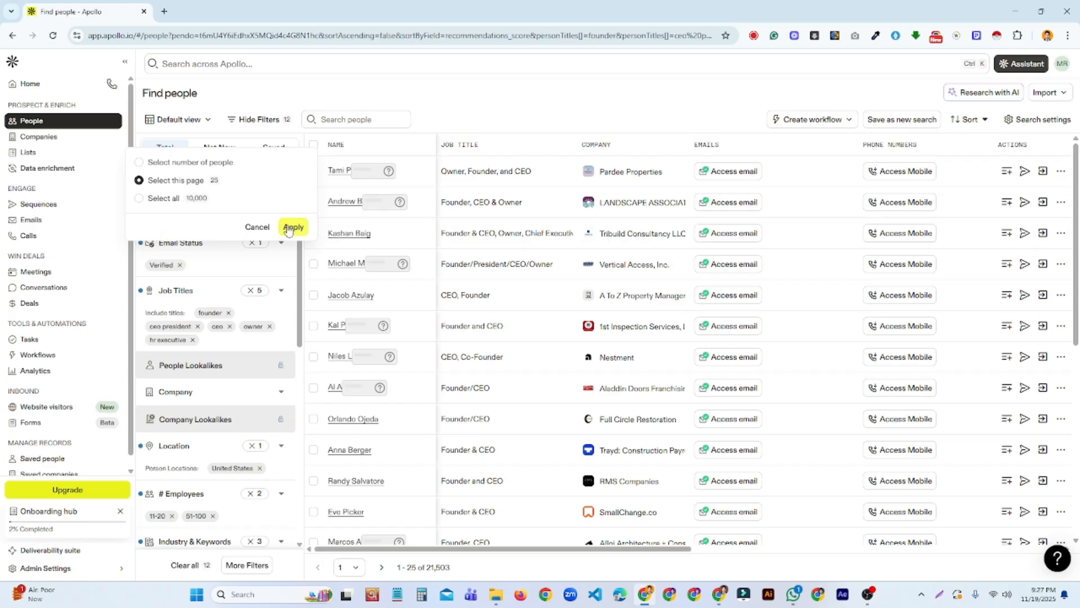
left_click(292, 227)
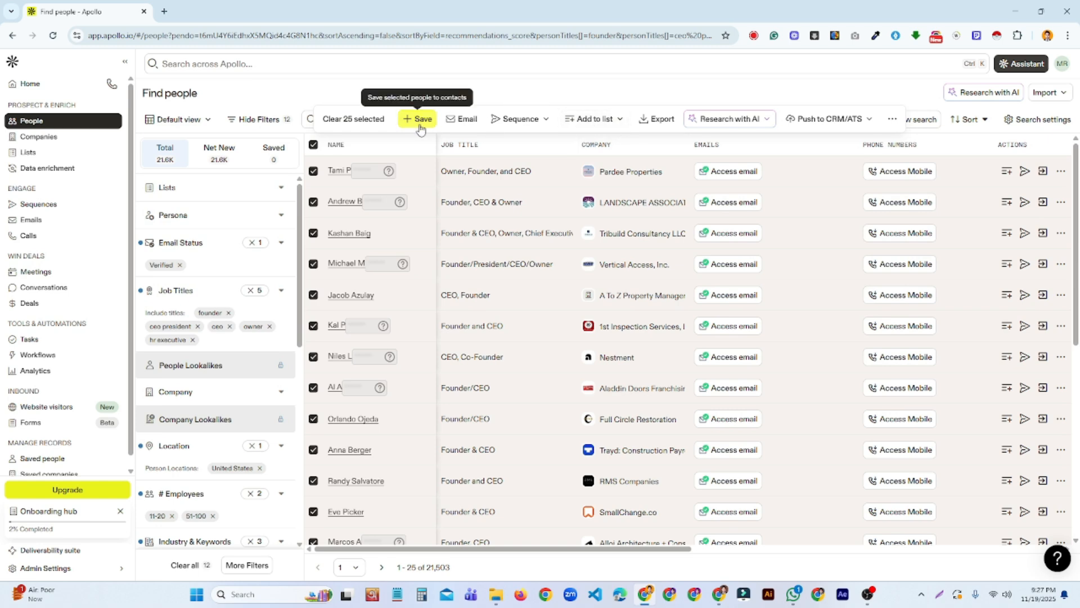
left_click(621, 123)
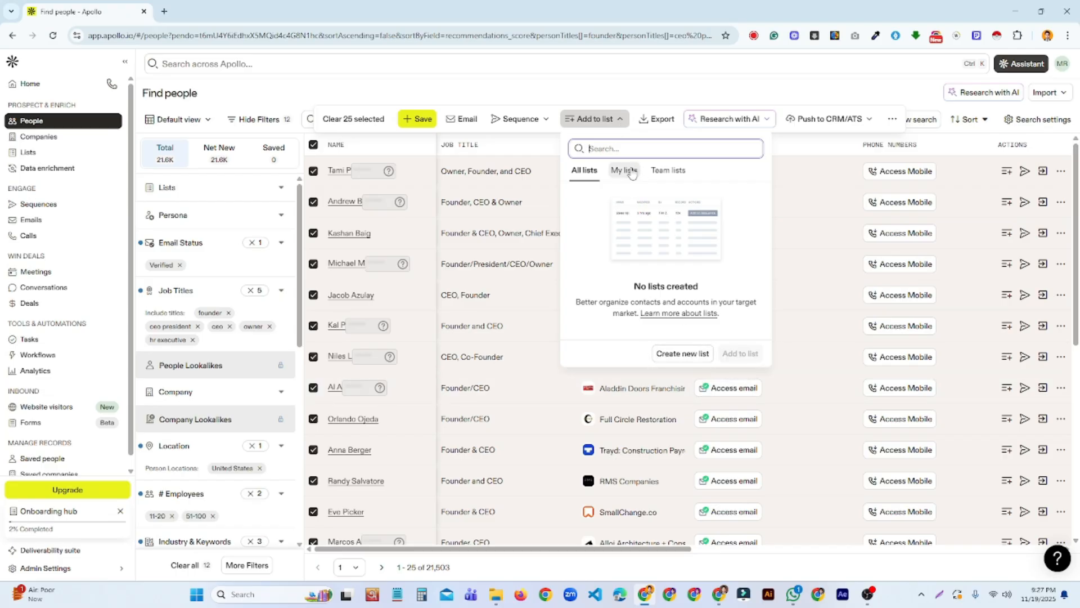
left_click(697, 354)
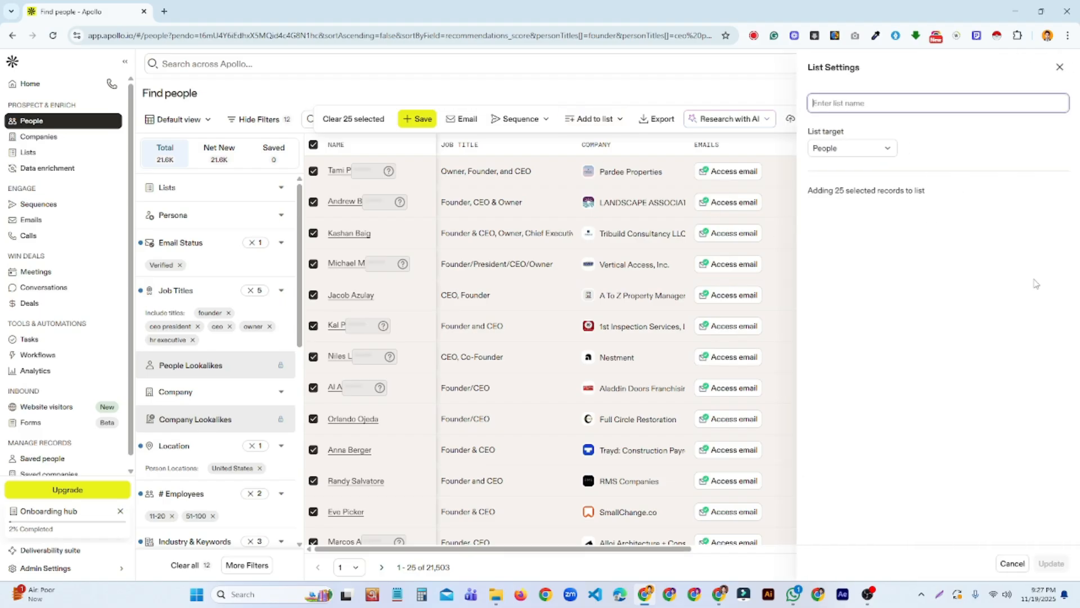
type("KH")
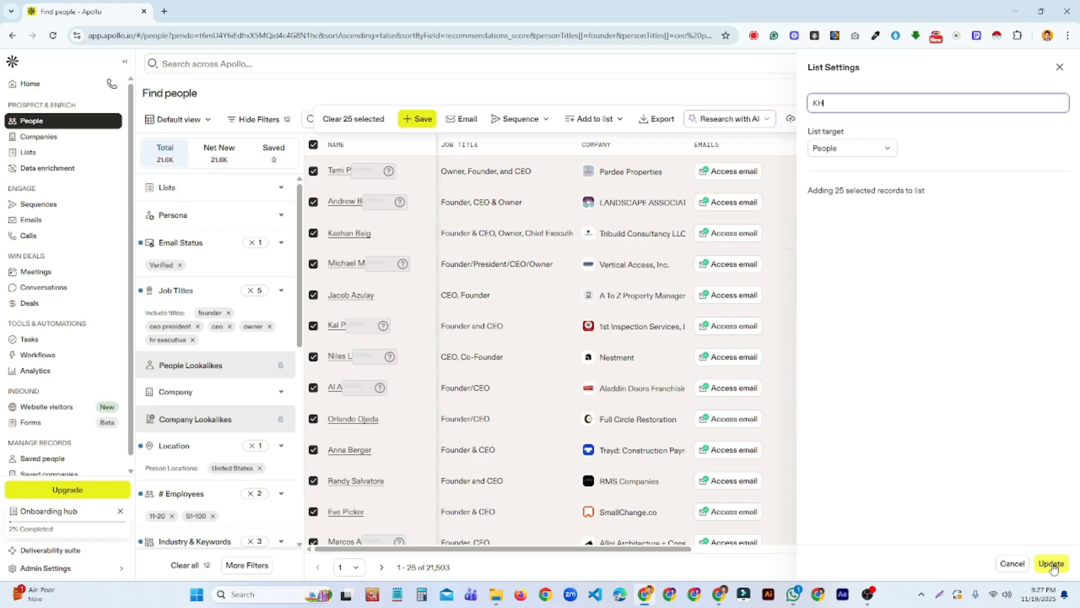
left_click(1057, 564)
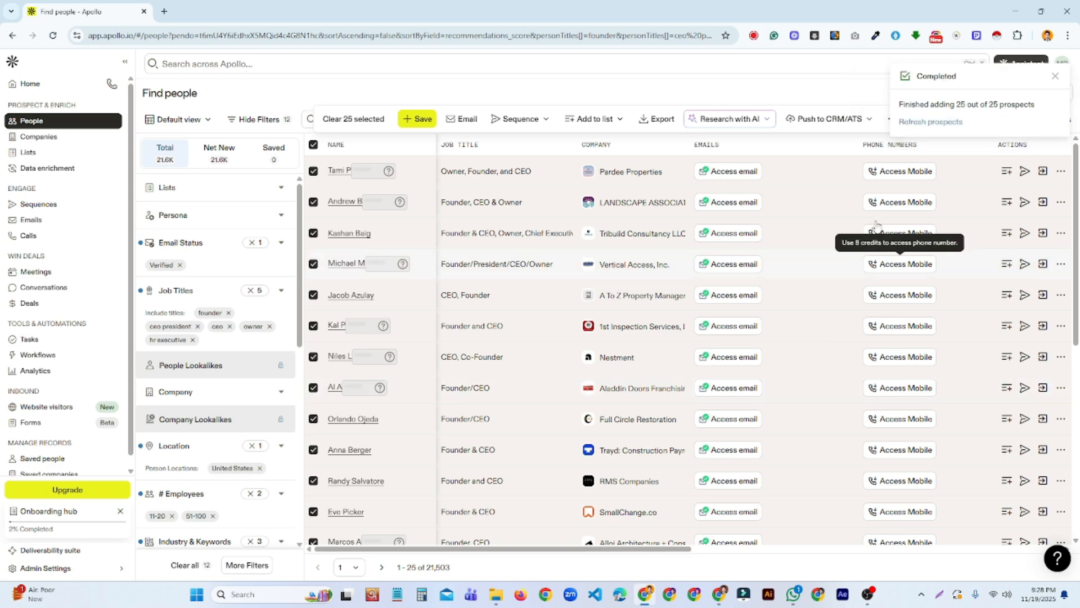
Step: Open the saved KH list, dismiss the completion notification, and select all 25 people on its page
left_click(49, 159)
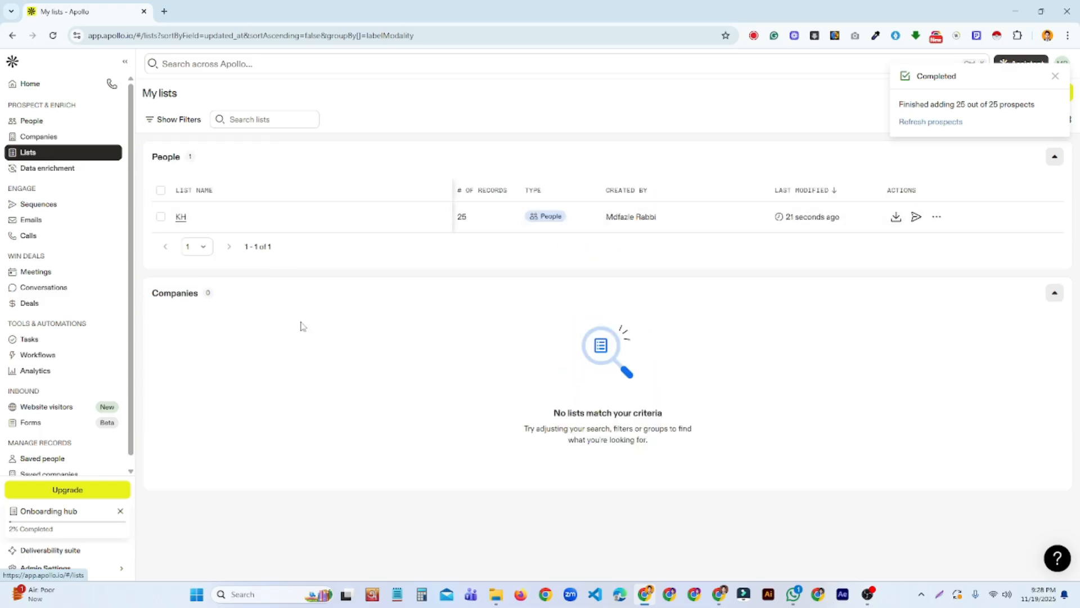
left_click(181, 217)
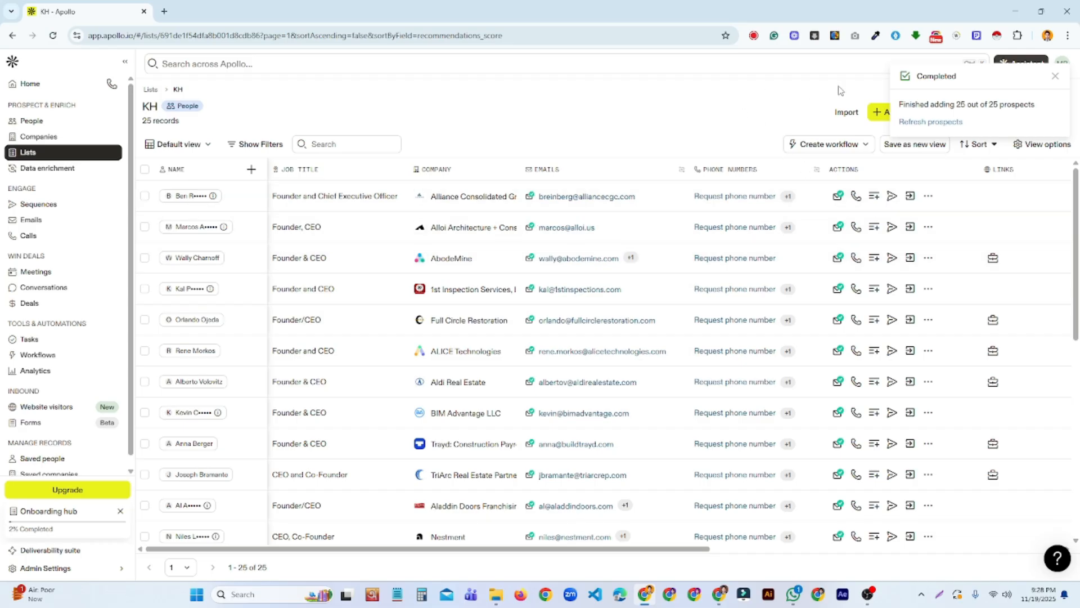
left_click(1056, 79)
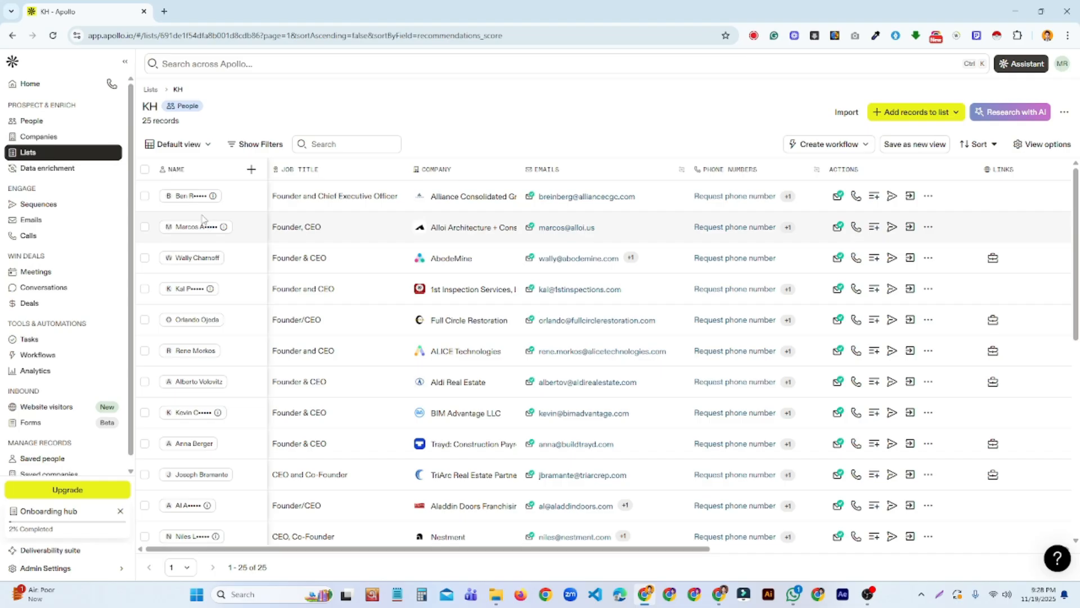
left_click(146, 173)
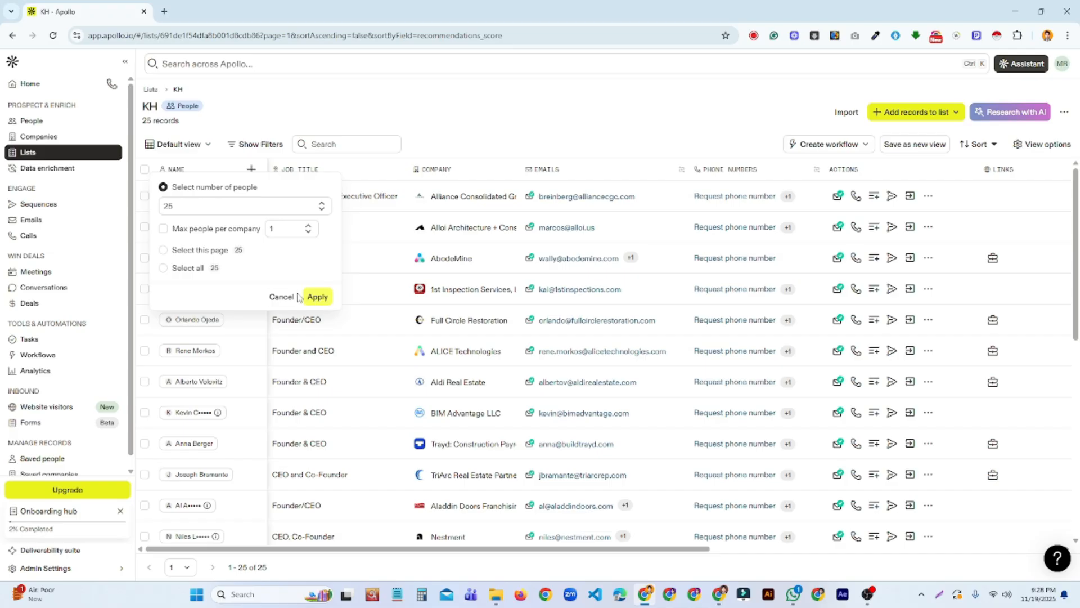
left_click(171, 251)
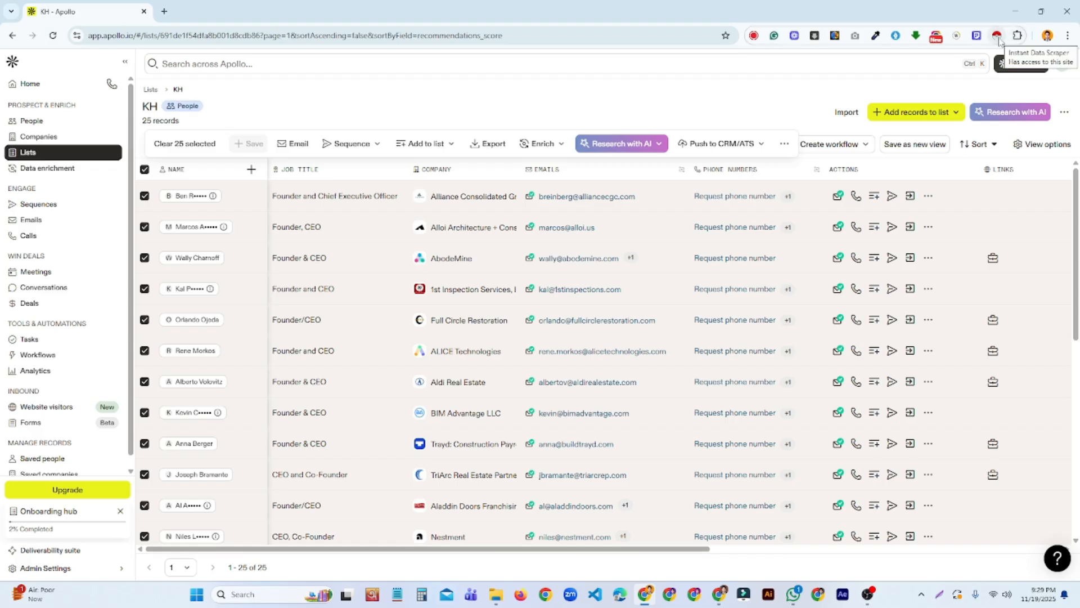
Step: Scrape the KH list's table with the Instant Data Scraper extension and download the data as XLSX
left_click(998, 37)
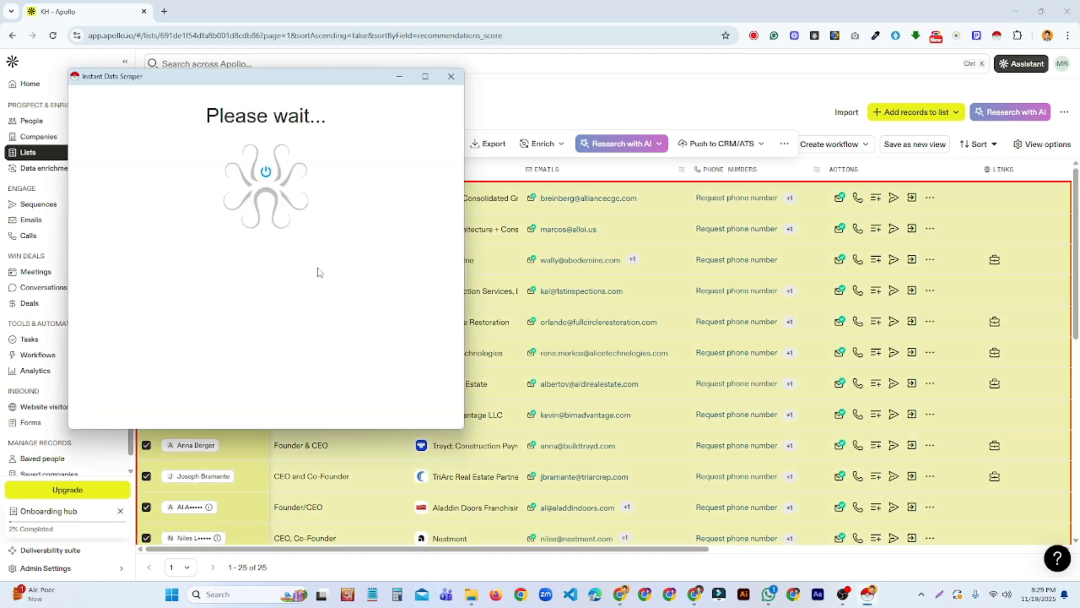
scroll(777, 322, "down", 5)
scroll(777, 322, "up", 5)
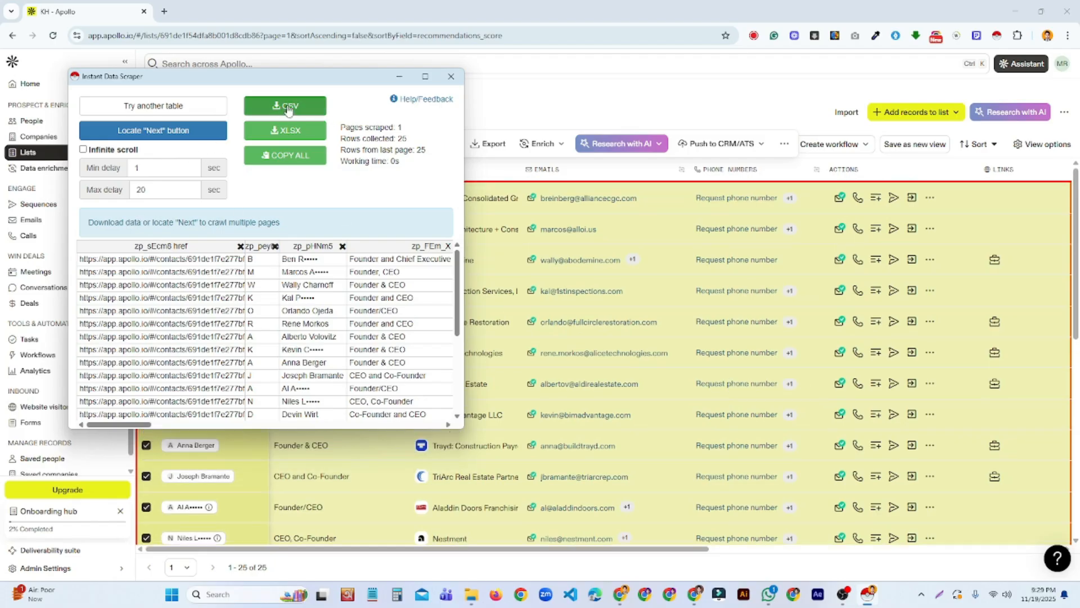
left_click(287, 135)
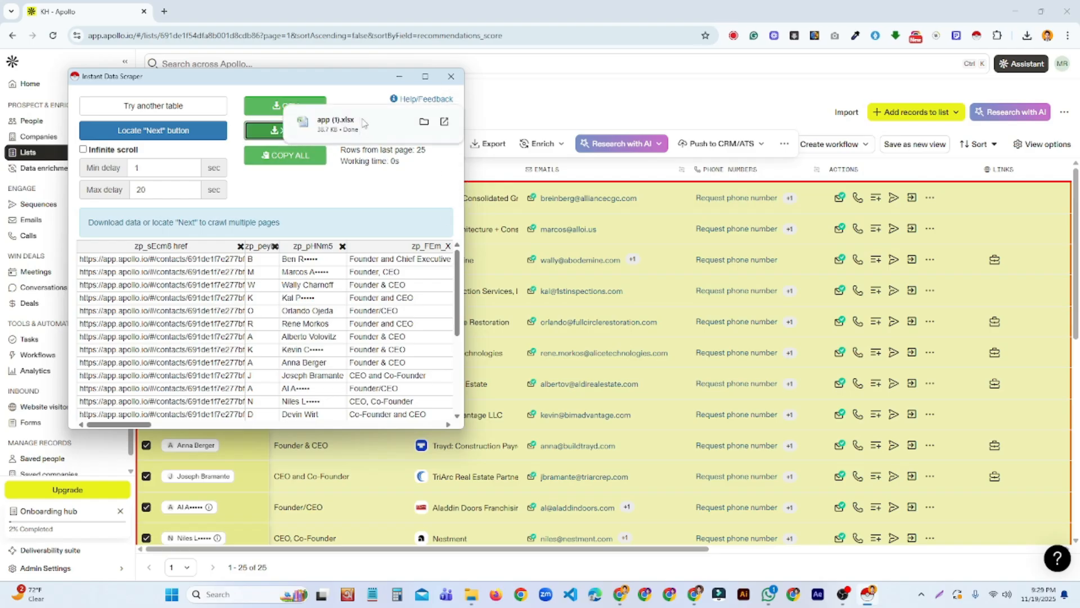
Step: Open the downloaded app (1).xlsx in Excel, recover the workbook's contents, and close the repair report
left_click(445, 122)
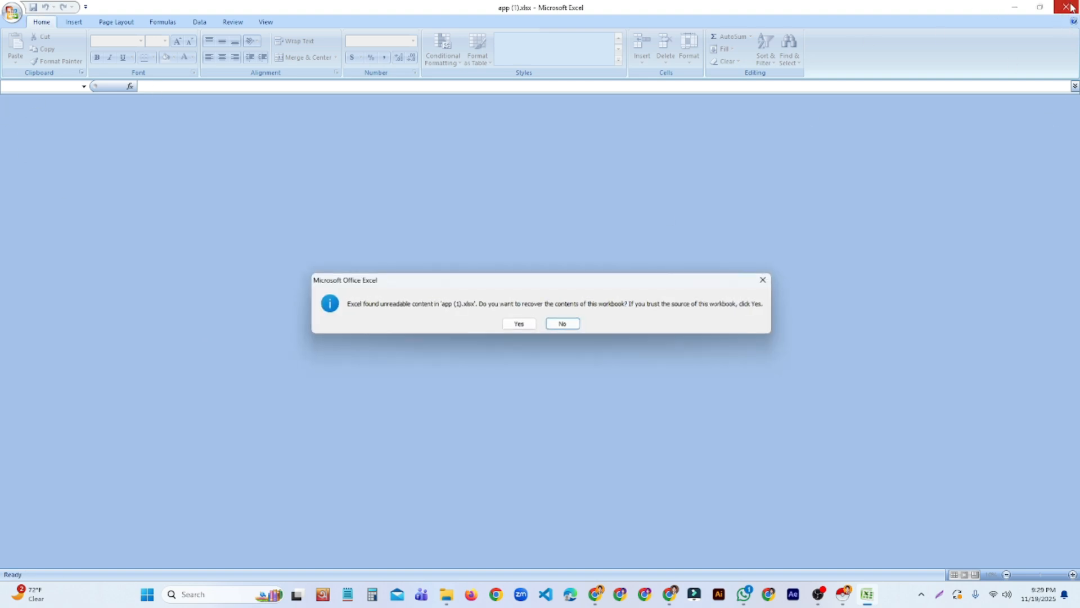
left_click(518, 323)
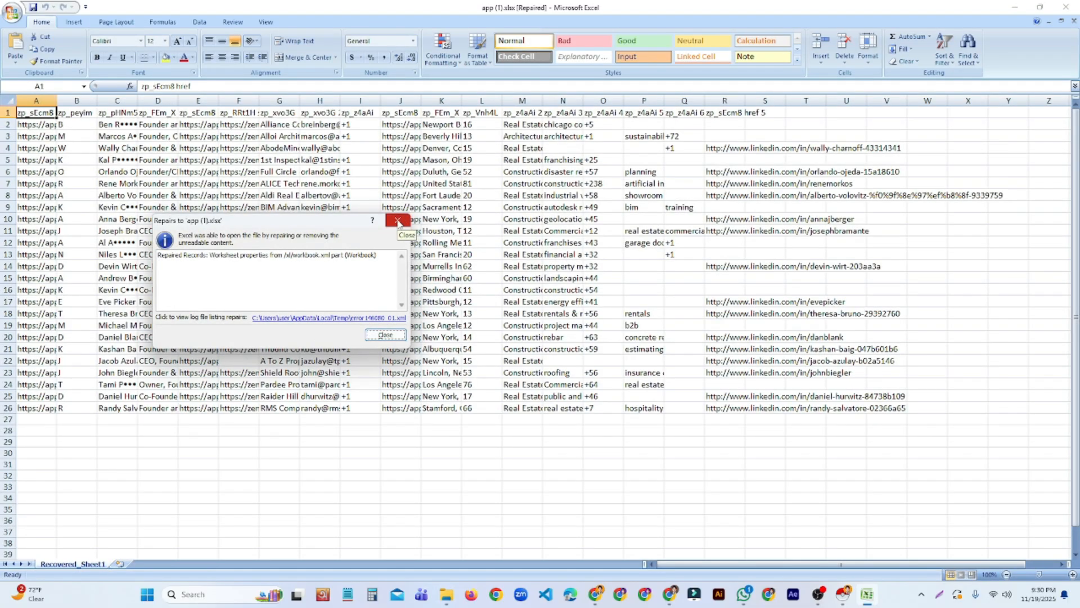
left_click(387, 336)
left_click(265, 451)
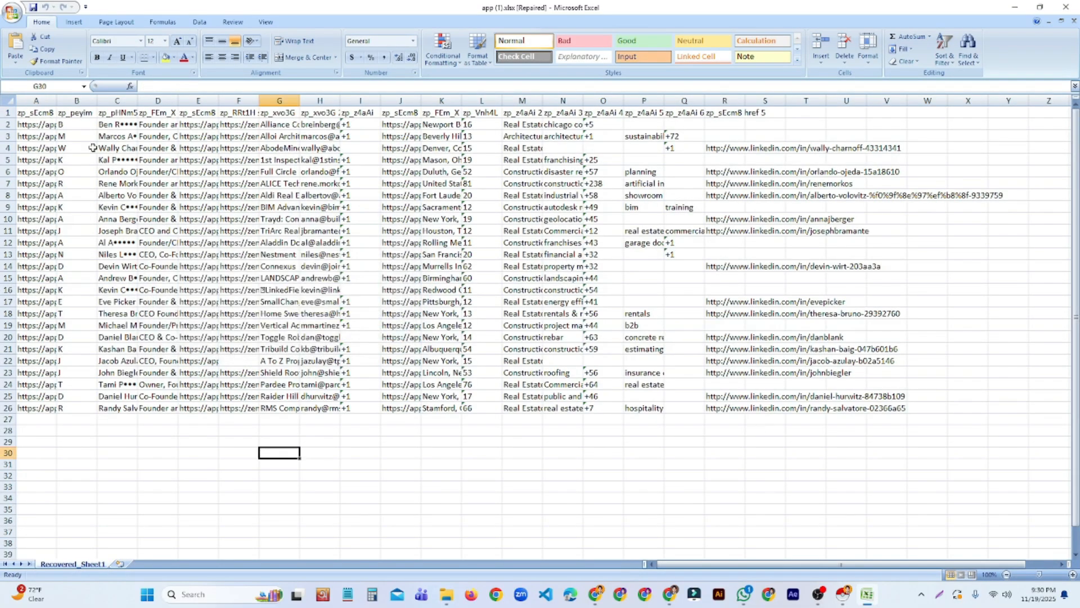
Step: Widen columns A and C to read the contact links and people's names, looking through their rows
double_click(57, 99)
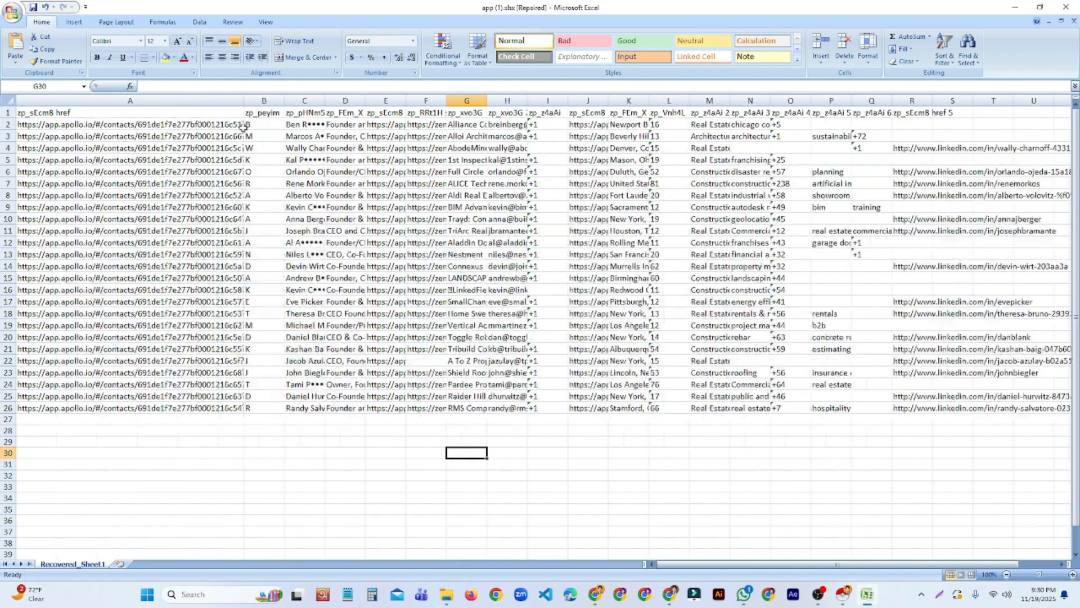
left_click_drag(133, 405, 155, 169)
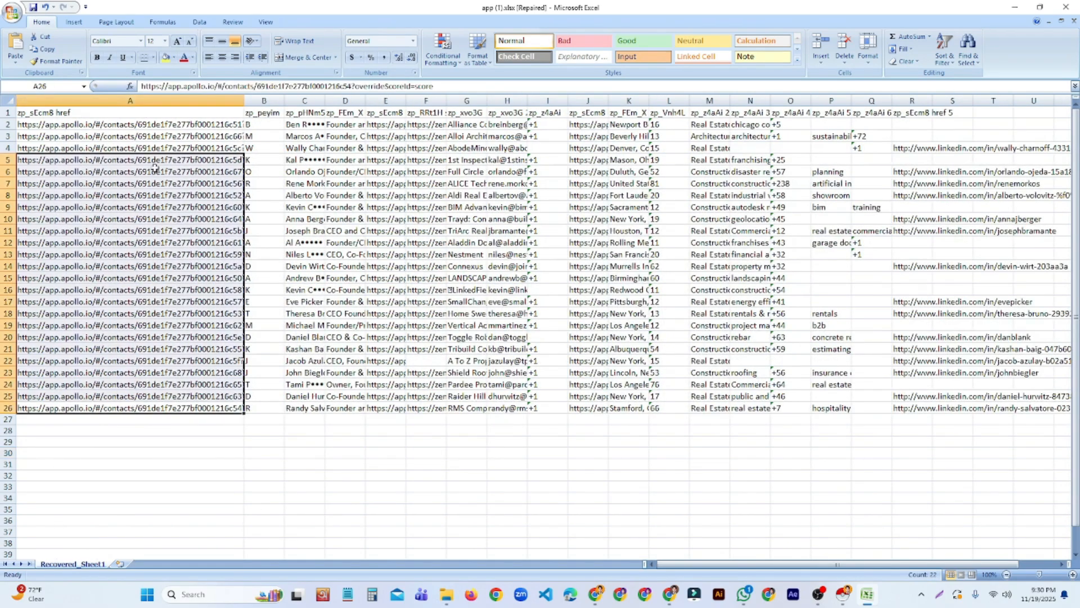
left_click(384, 404)
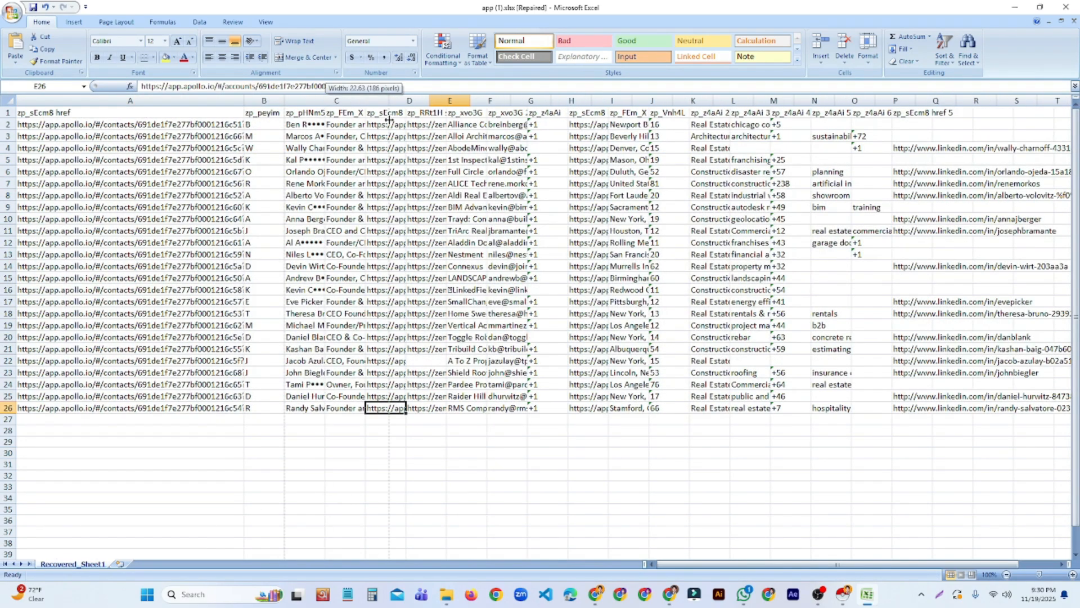
double_click(325, 102)
left_click_drag(323, 132, 329, 405)
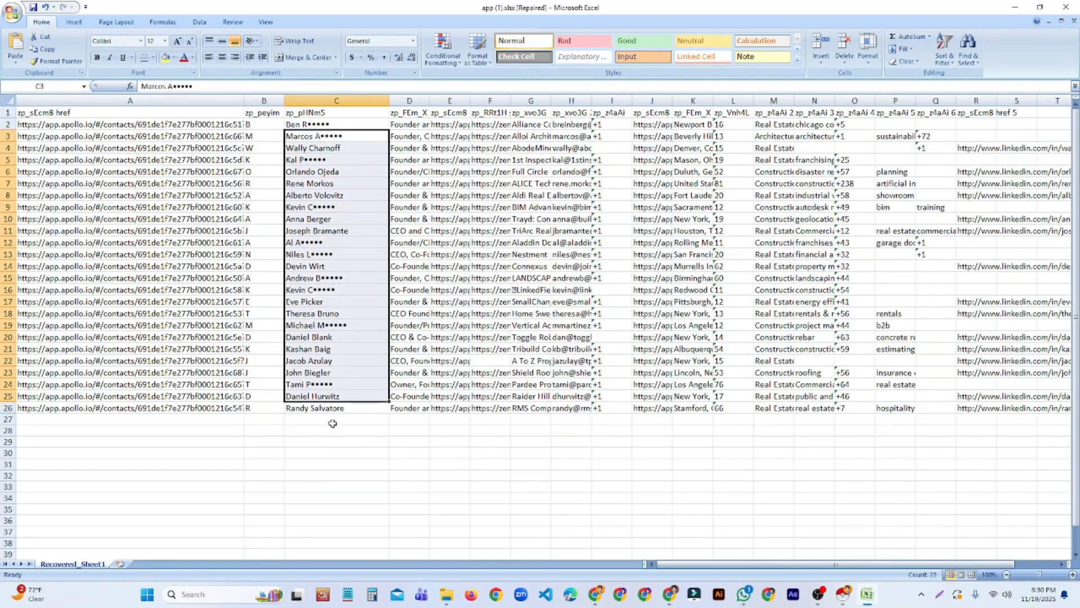
left_click(332, 421)
Step: Widen columns D and E to read the job titles and account links, looking through their rows
left_click_drag(429, 101, 513, 101)
left_click_drag(439, 137, 445, 268)
left_click_drag(553, 102, 682, 133)
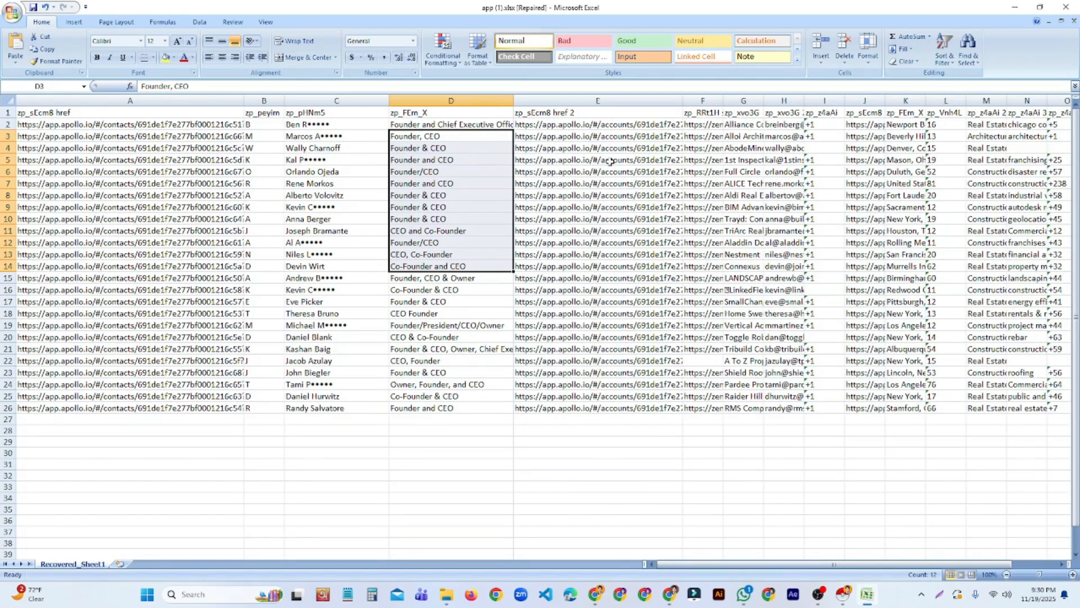
left_click_drag(598, 431, 608, 123)
left_click(824, 360)
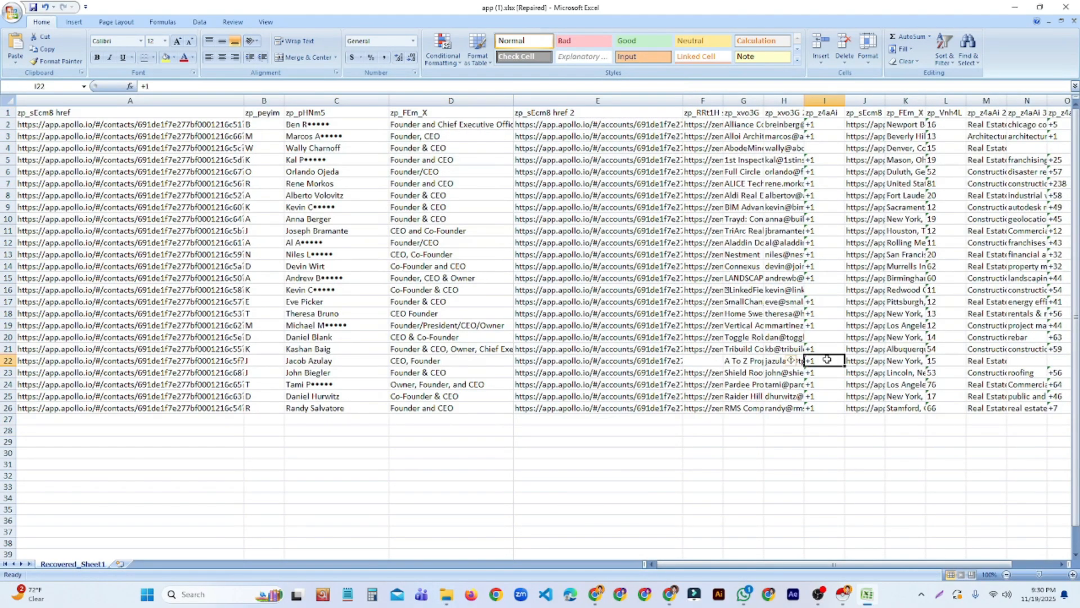
Step: Widen columns F and G to read the image links and company names in full
left_click_drag(727, 114, 862, 144)
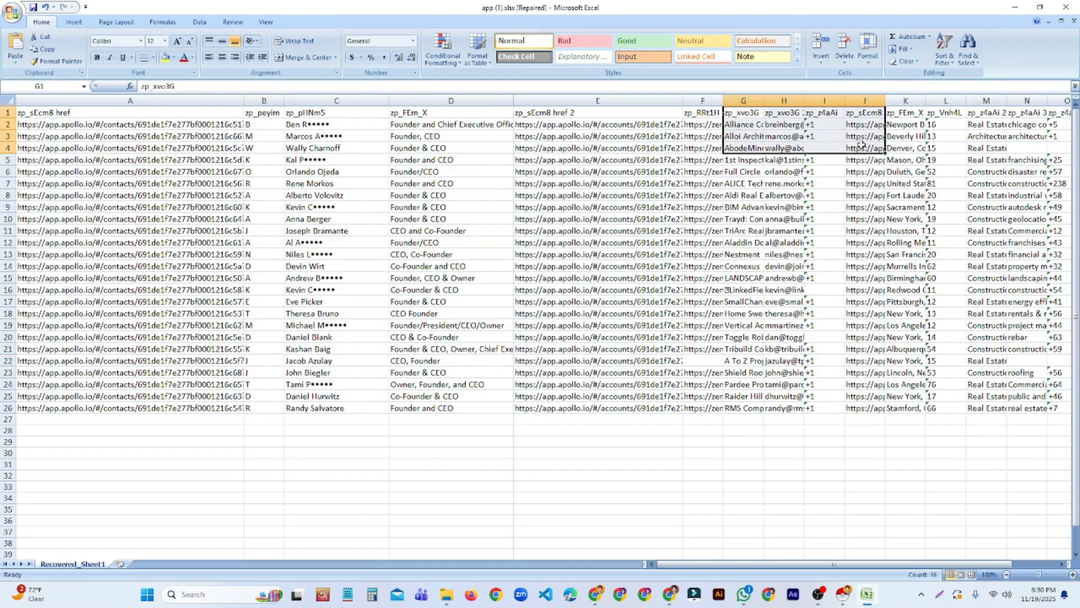
left_click(789, 309)
left_click_drag(722, 100, 1041, 100)
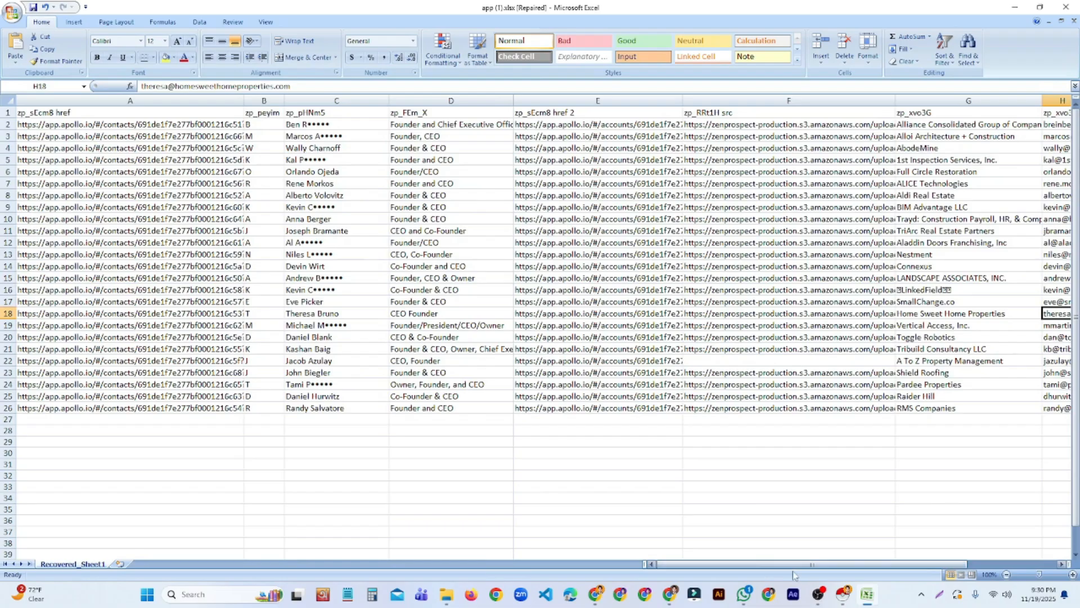
Step: Widen column H to read the email addresses in full, looking through its rows
left_click_drag(853, 570, 941, 565)
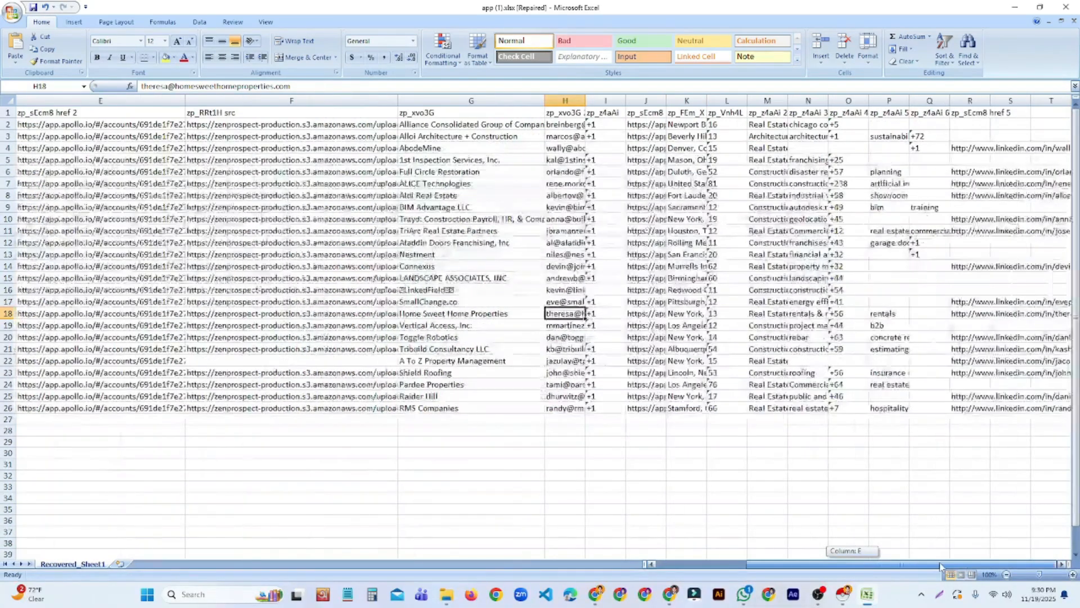
left_click_drag(585, 102, 772, 115)
left_click(629, 406)
left_click(652, 429)
left_click_drag(661, 416, 641, 137)
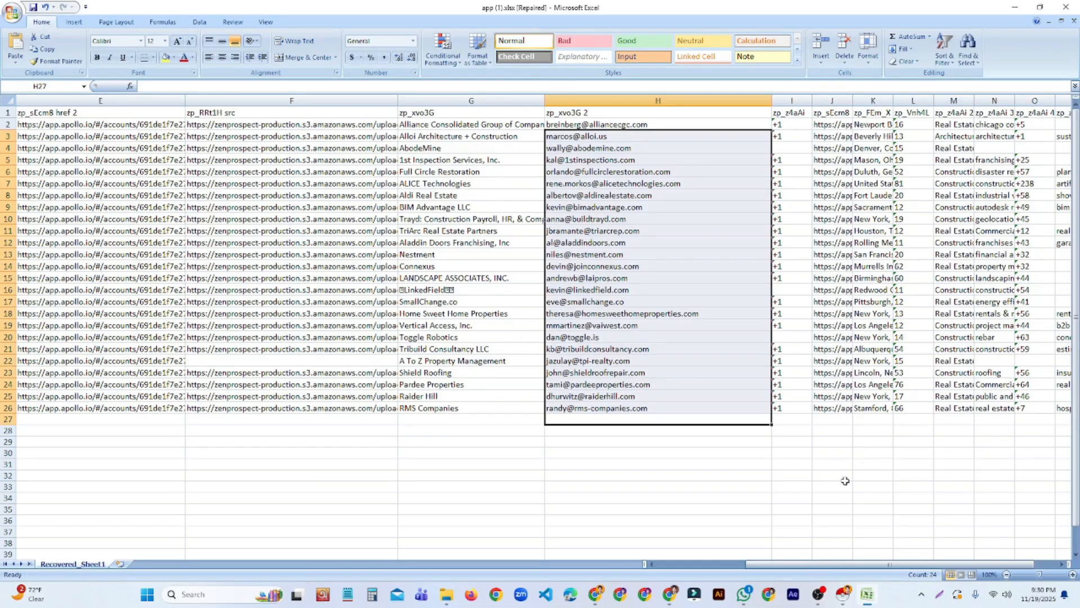
left_click(644, 264)
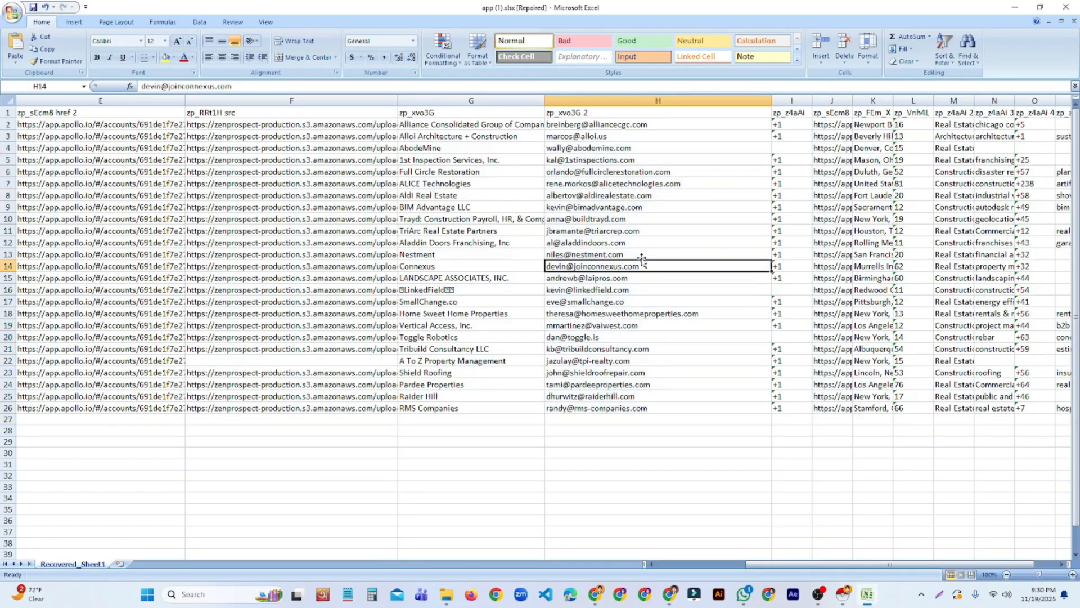
left_click(623, 219)
left_click(663, 393)
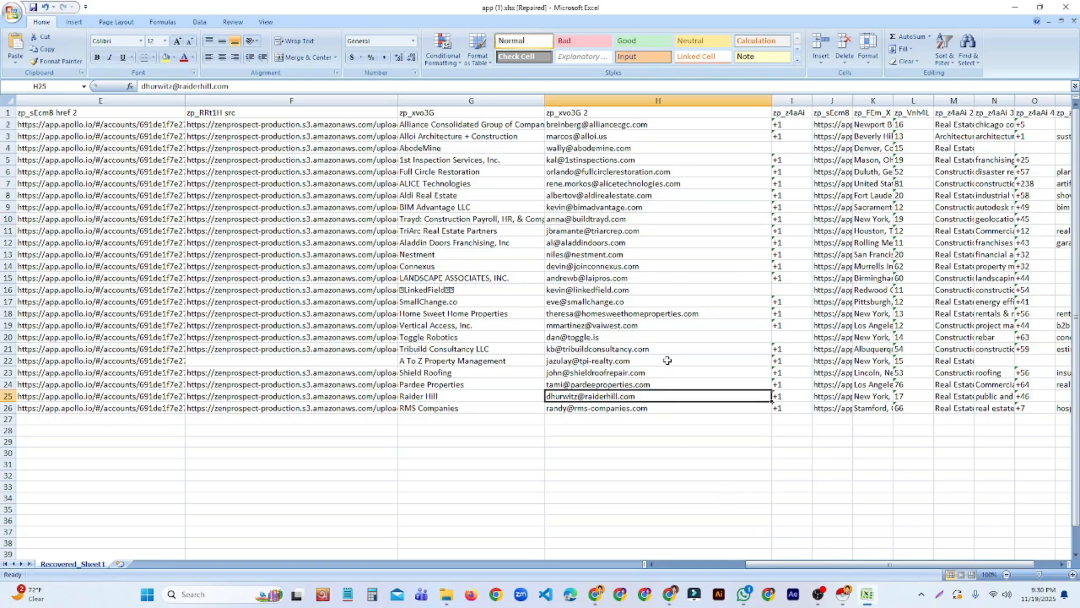
Step: Widen columns I, J and K to read the contact links and the people's locations
left_click(872, 486)
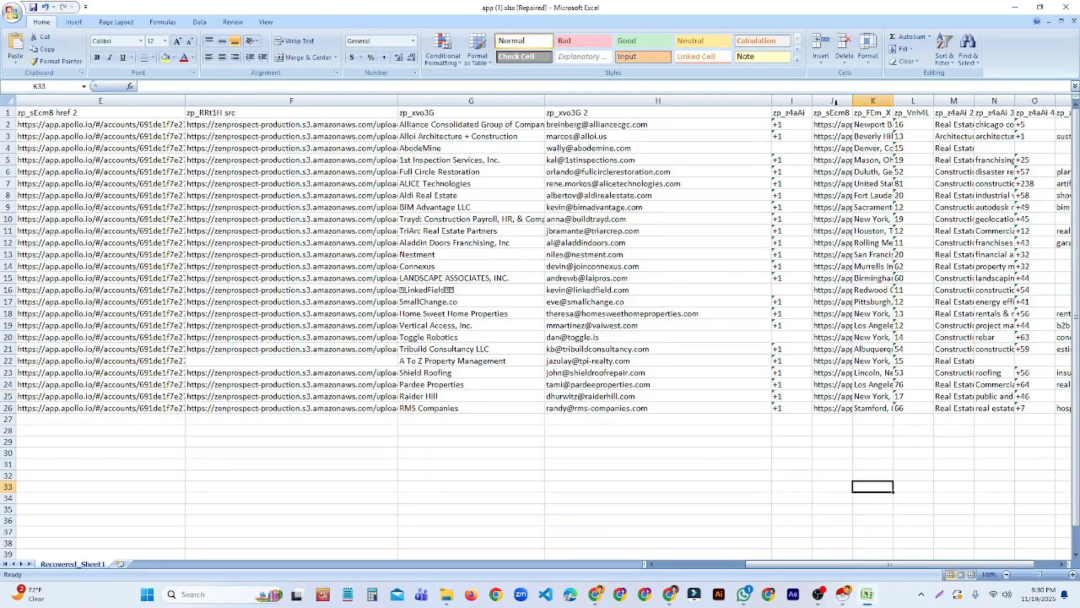
left_click_drag(811, 101, 1069, 101)
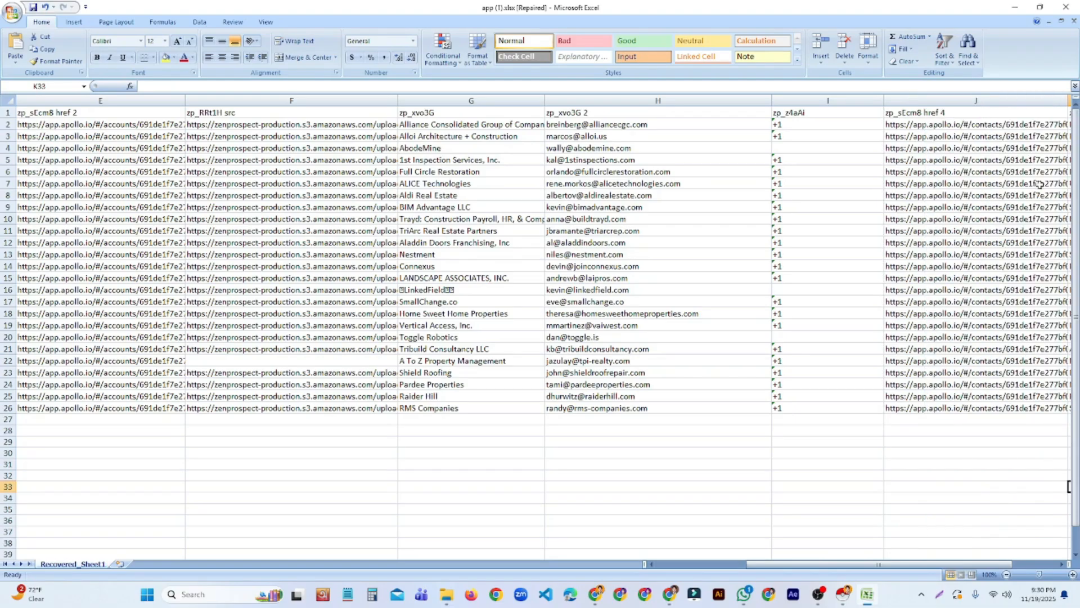
left_click_drag(862, 565, 905, 565)
left_click_drag(729, 99, 883, 100)
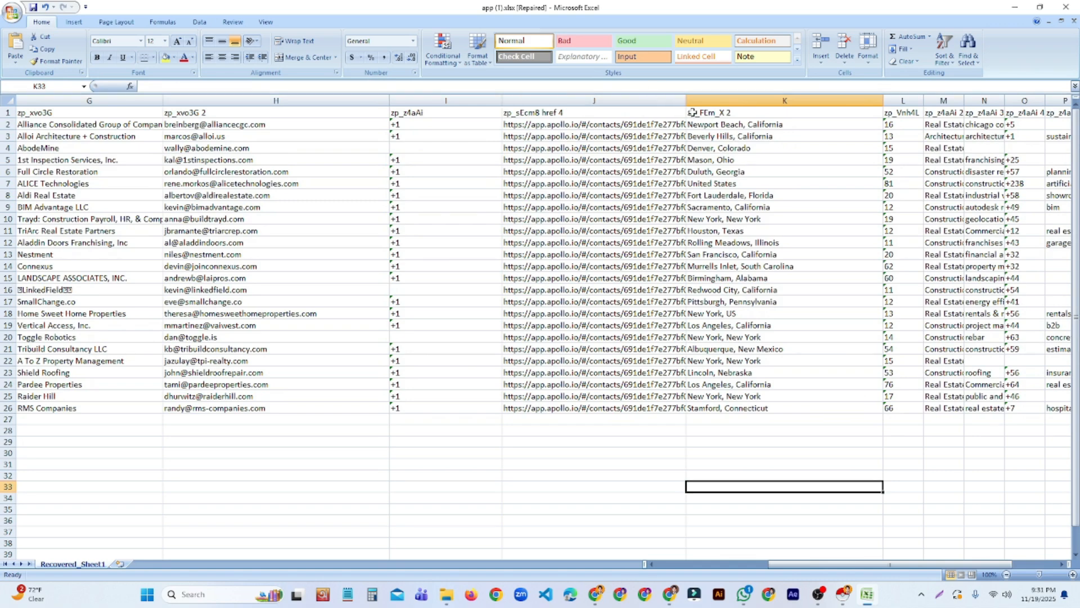
left_click_drag(687, 99, 747, 100)
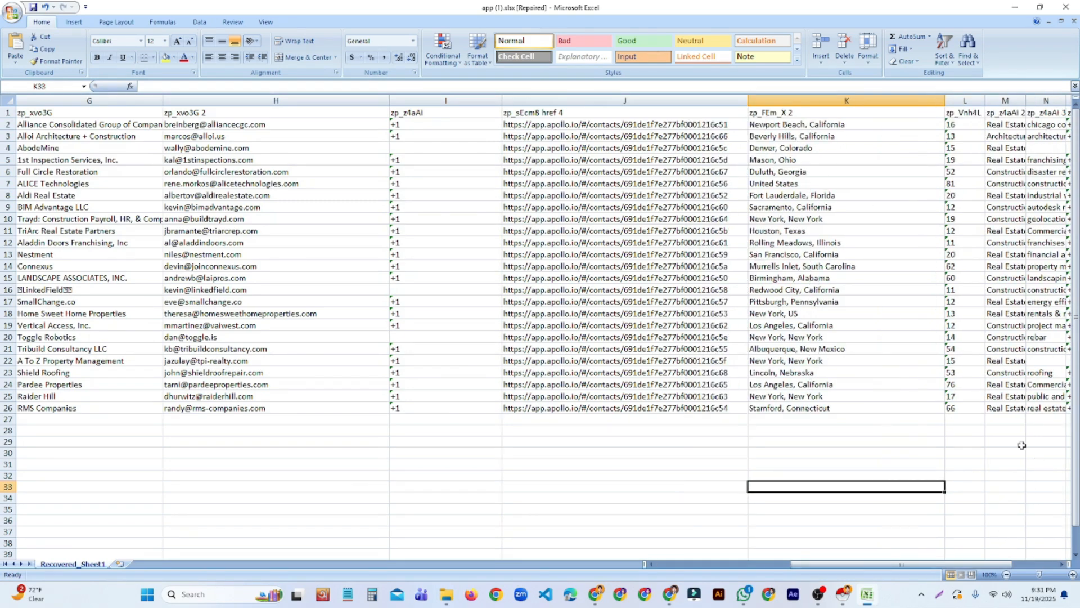
Step: Widen column R for the LinkedIn links and columns M and N for the industries and keywords
left_click_drag(977, 564, 1017, 565)
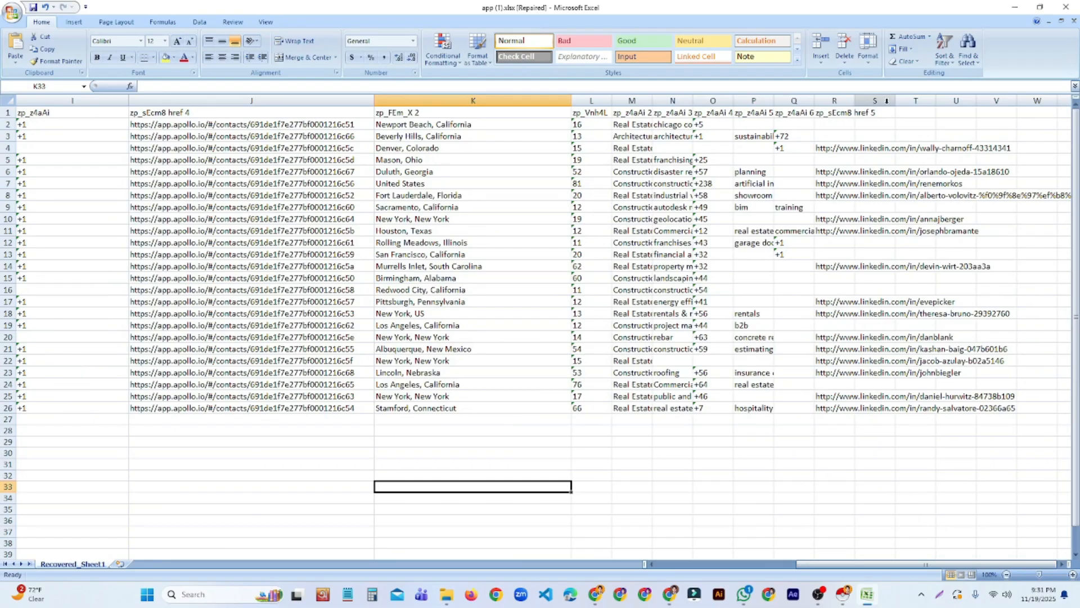
left_click_drag(854, 100, 1004, 106)
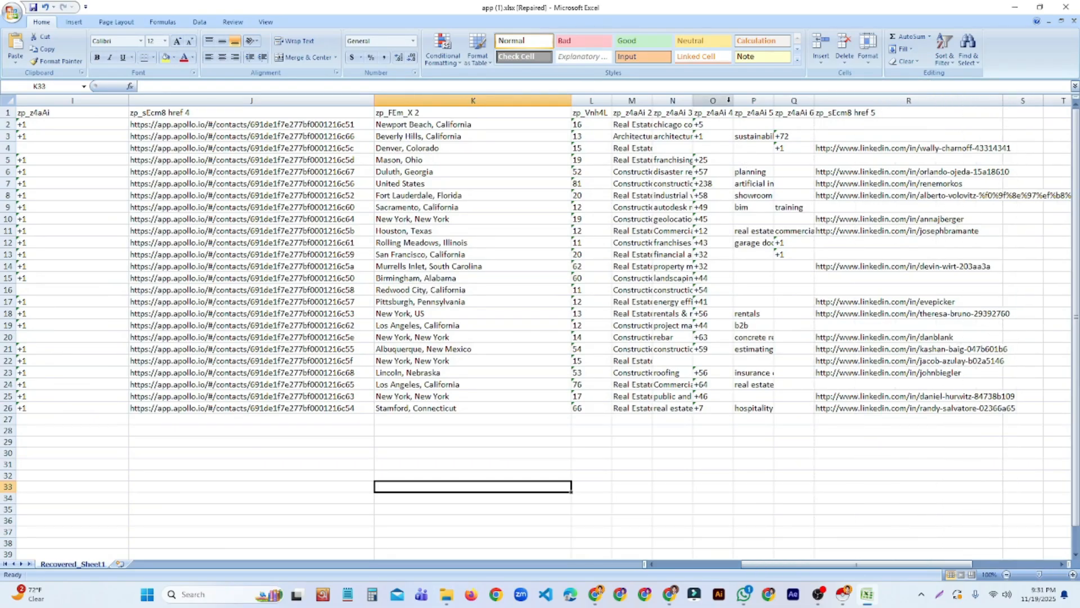
left_click_drag(652, 99, 869, 97)
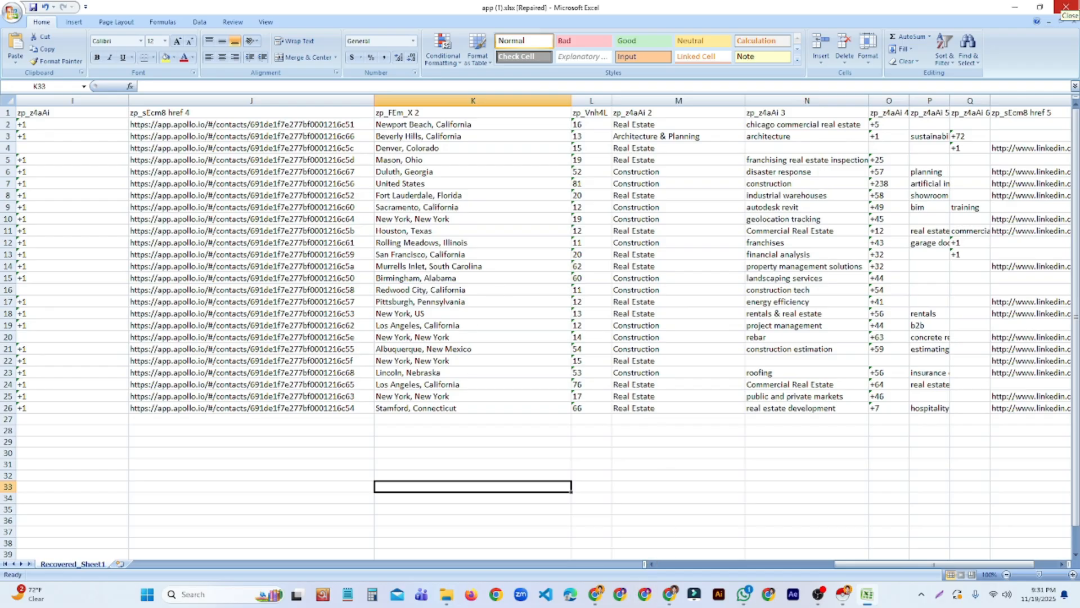
left_click(1065, 7)
Step: Switch to Apollo in Chrome, open the filtered People search and look through its first page of results
mouse_move(820, 595)
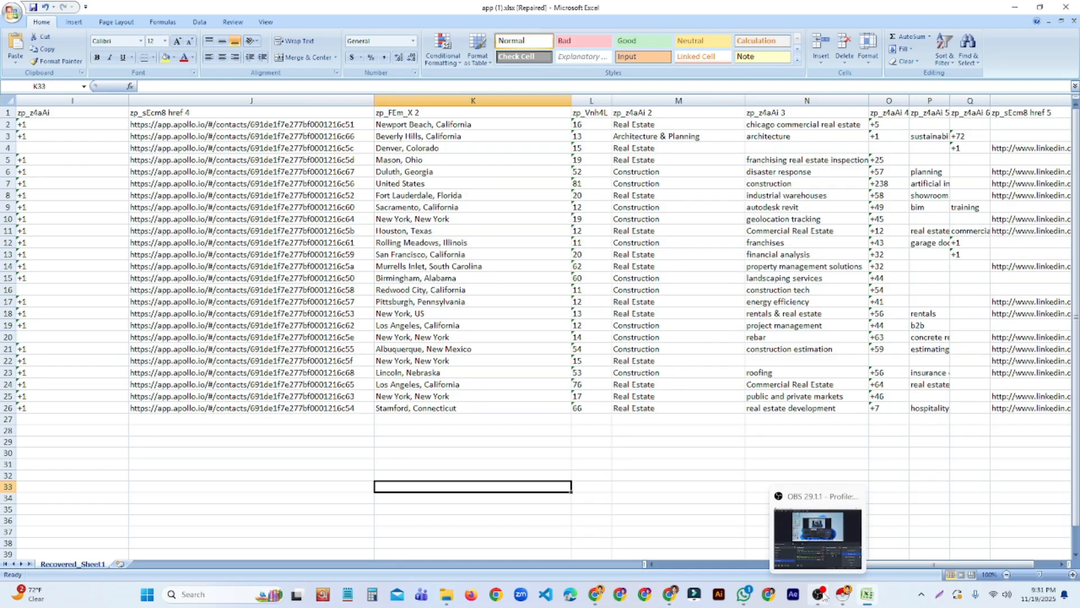
left_click(599, 593)
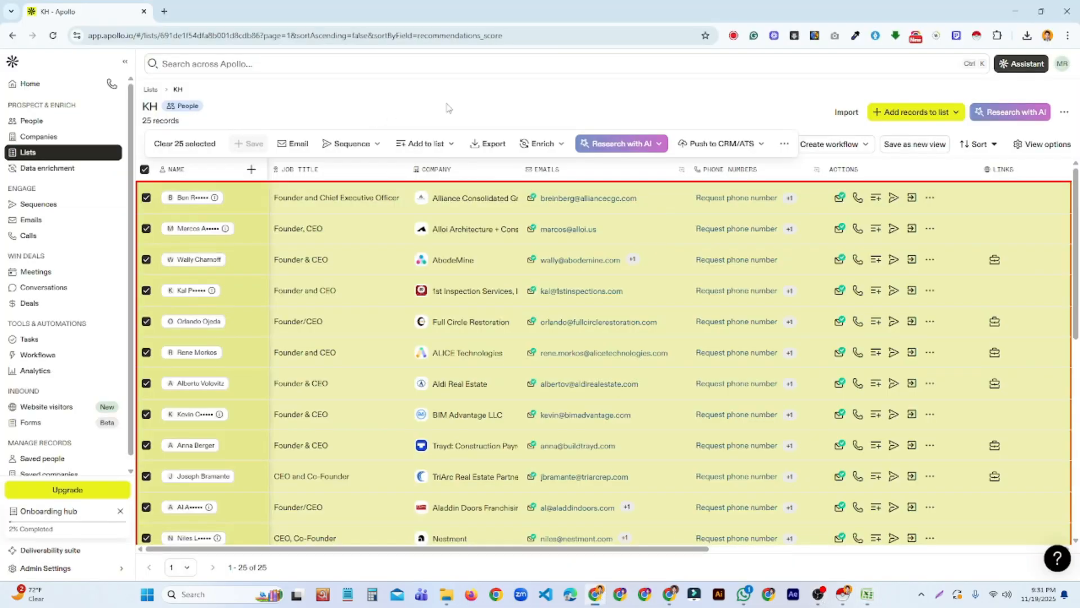
left_click(40, 121)
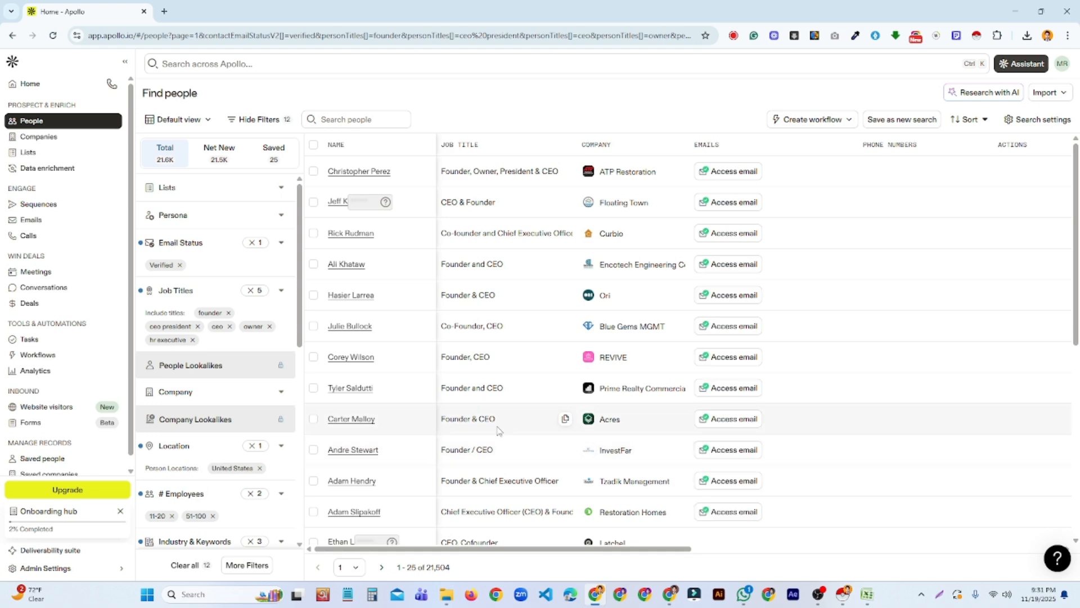
scroll(506, 431, "down", 5)
scroll(522, 429, "down", 2)
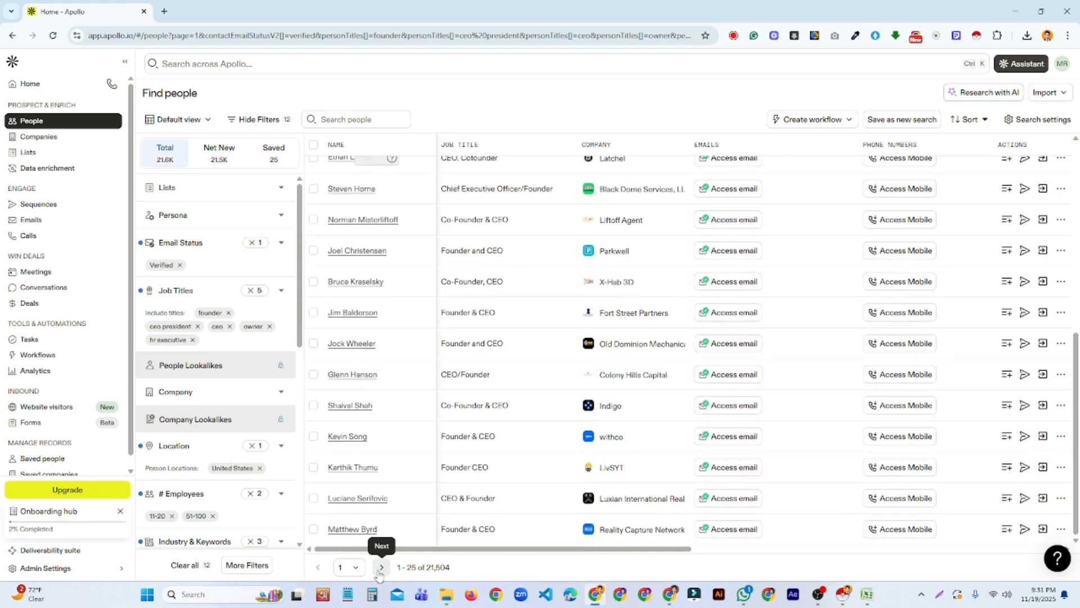